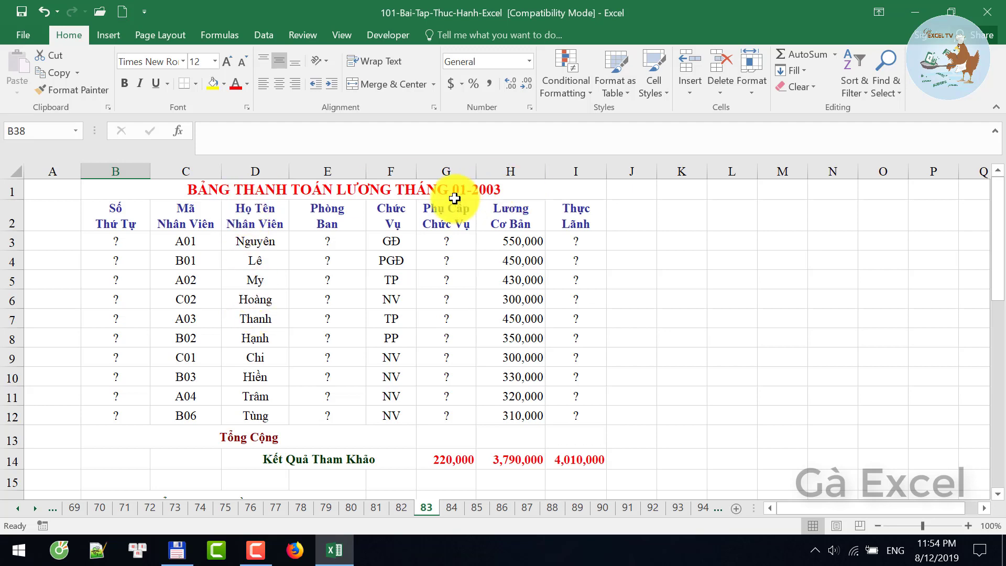
# - Review the salary table's column headers, from Số Thứ Tự through Thực Lãnh
pyautogui.click(114, 219)
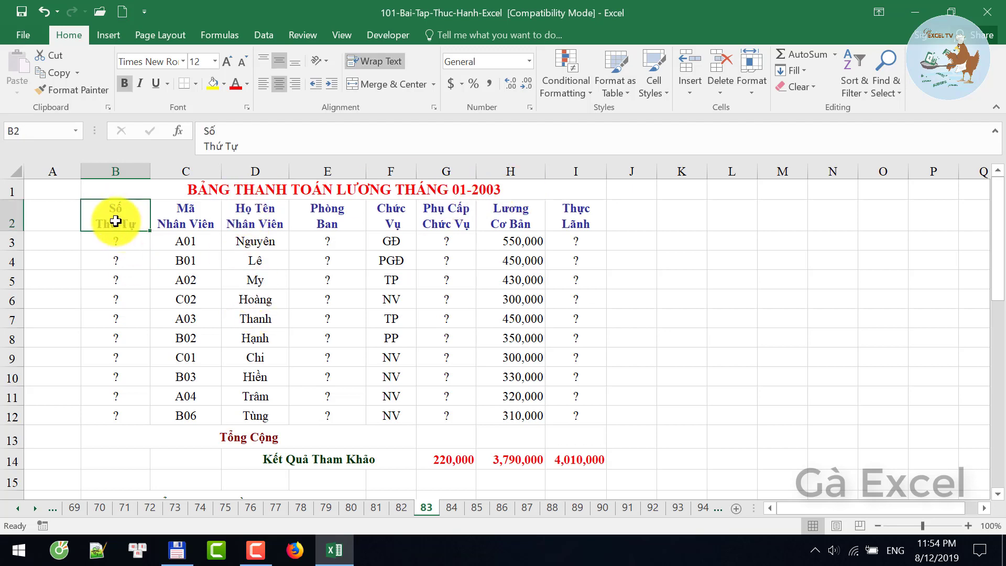
pyautogui.click(186, 219)
pyautogui.click(262, 219)
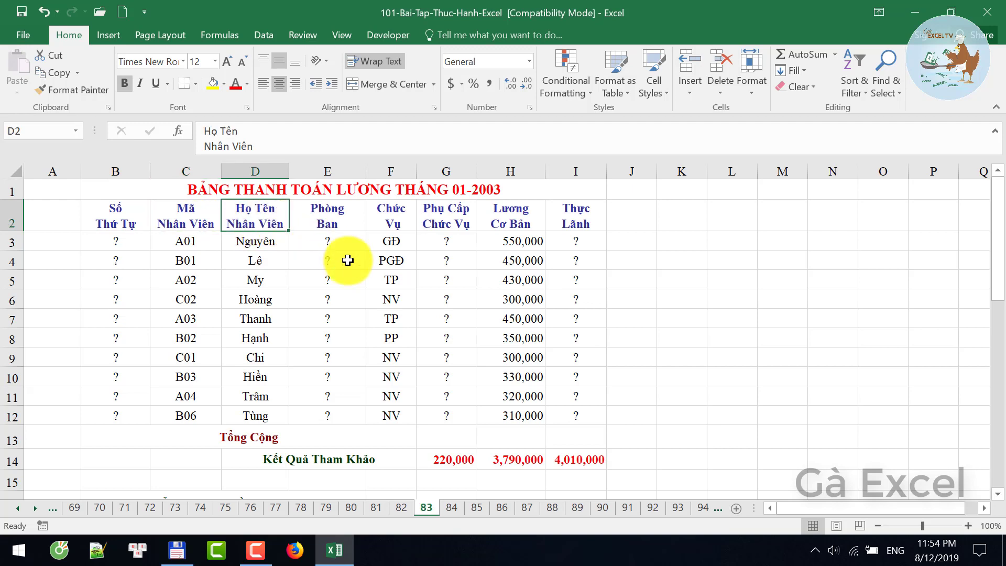
pyautogui.click(329, 224)
pyautogui.click(393, 214)
pyautogui.click(447, 215)
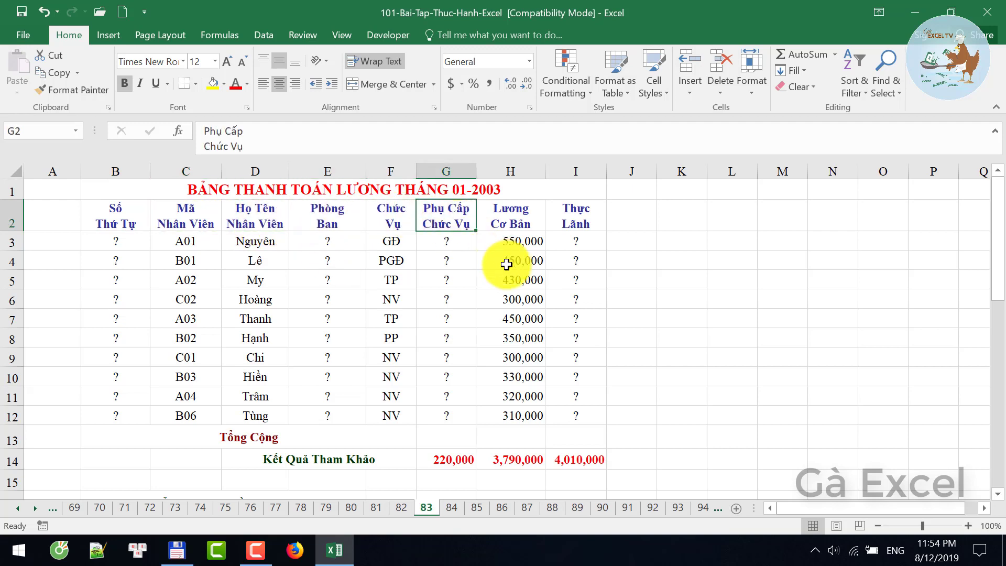
pyautogui.click(508, 217)
pyautogui.click(578, 218)
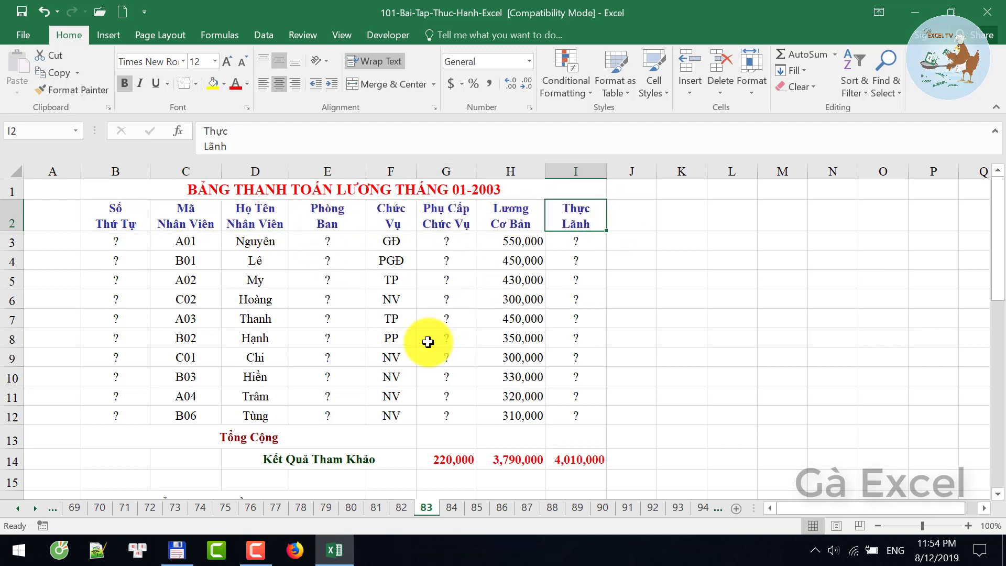
pyautogui.scroll(-2, 328, 397)
pyautogui.scroll(-3, 304, 382)
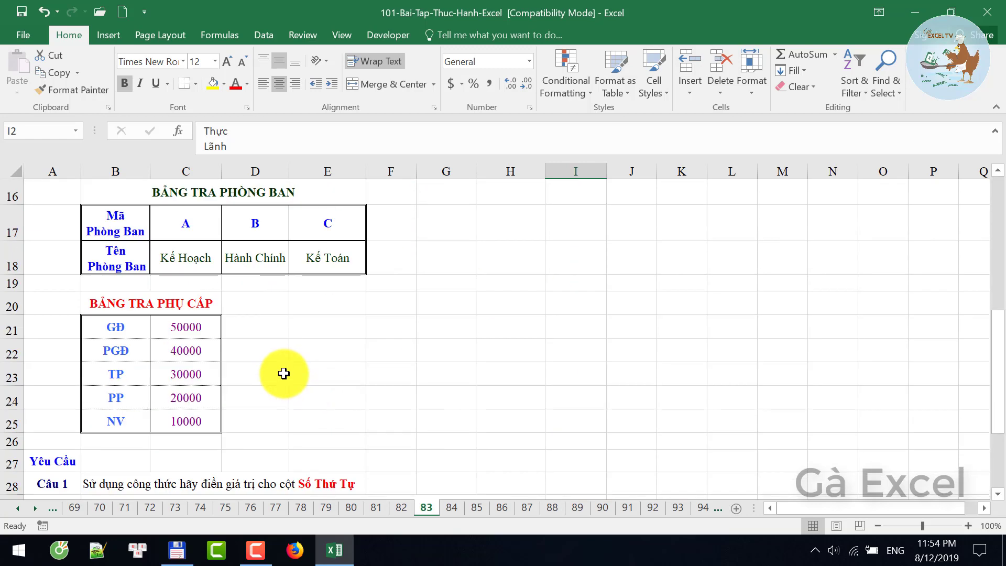
pyautogui.scroll(1, 220, 335)
# - Look over the department and allowance lookup tables and the first requirement, Câu 1
pyautogui.click(121, 280)
pyautogui.moveTo(278, 310); pyautogui.dragTo(314, 328)
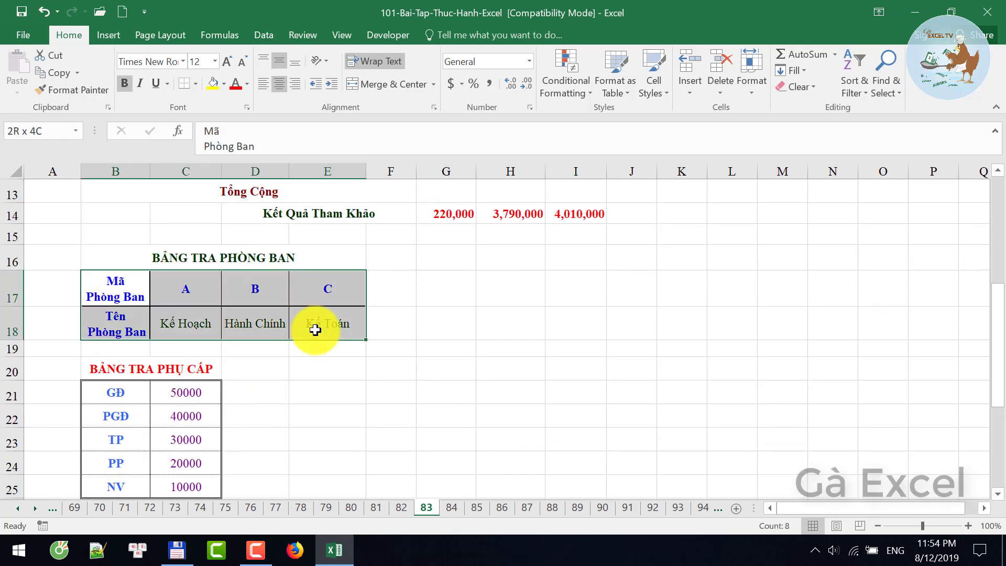
pyautogui.moveTo(112, 398); pyautogui.dragTo(184, 446)
pyautogui.scroll(-3, 184, 447)
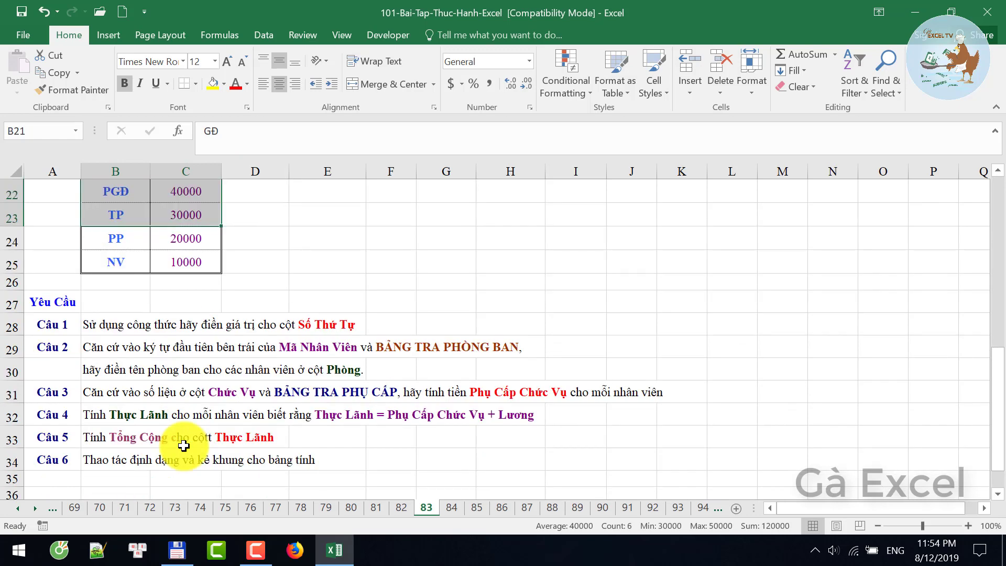
pyautogui.scroll(-1, 180, 442)
pyautogui.click(51, 254)
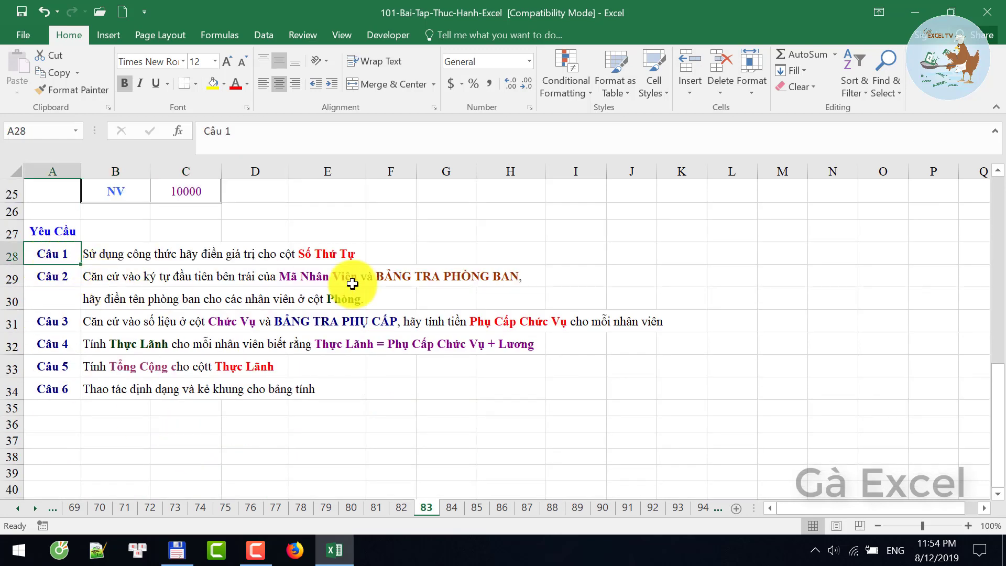
pyautogui.scroll(5, 321, 314)
pyautogui.scroll(3, 324, 320)
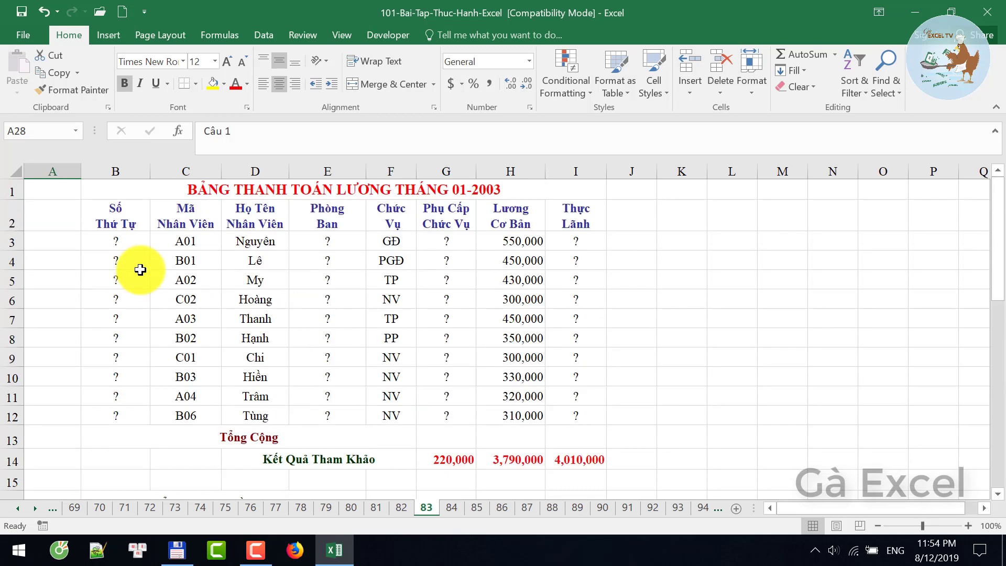
# - Enter 1 in B3 and a formula in B4, then copy it down through B12
pyautogui.click(118, 242)
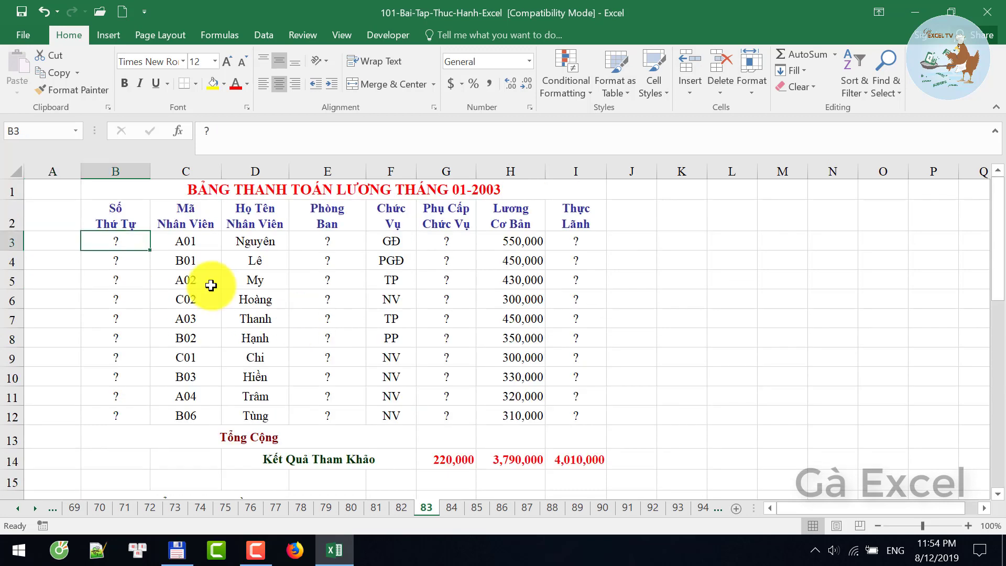
pyautogui.write('1')
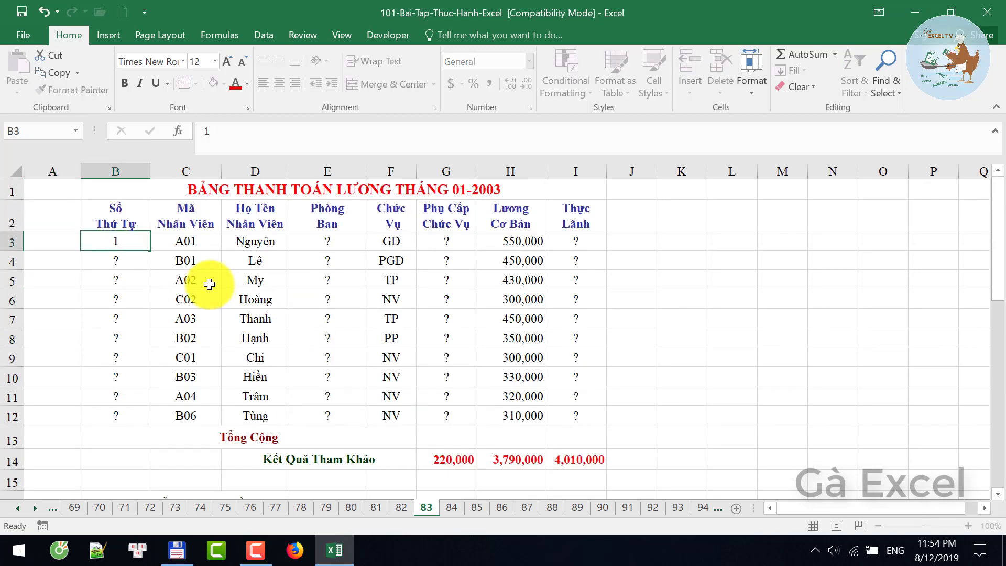
pyautogui.press('Return')
pyautogui.write('=')
pyautogui.press('Up')
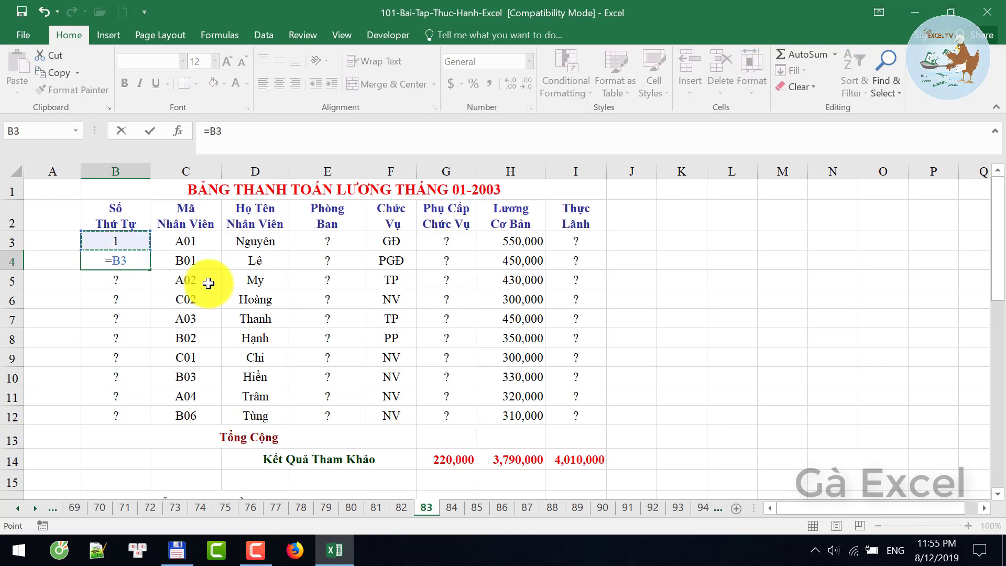
pyautogui.press('Return')
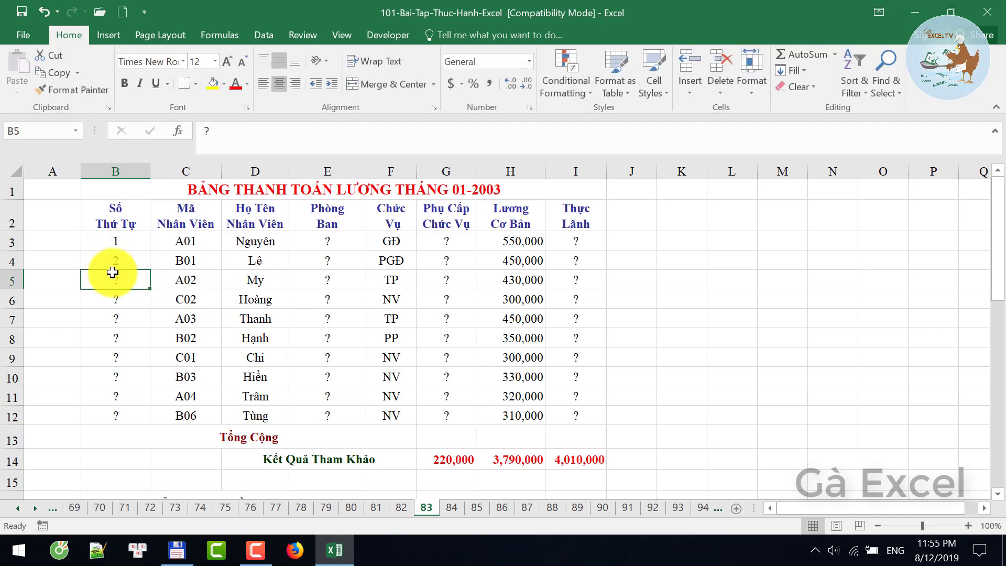
pyautogui.click(146, 263)
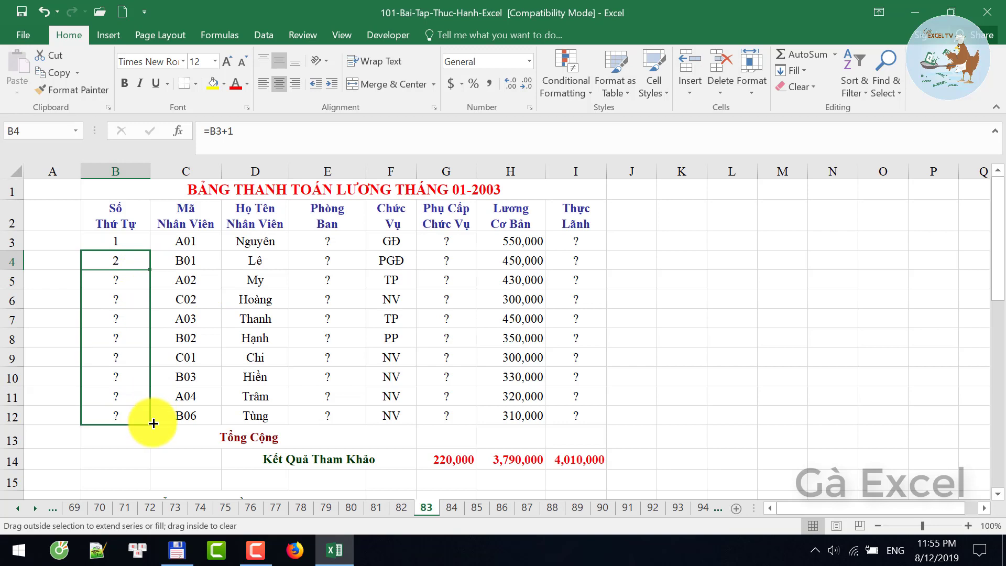
pyautogui.moveTo(151, 269); pyautogui.dragTo(148, 420)
# - Clear B3:B12, then renumber it 1 to 10 by extending a 1, 2 series
pyautogui.click(126, 242)
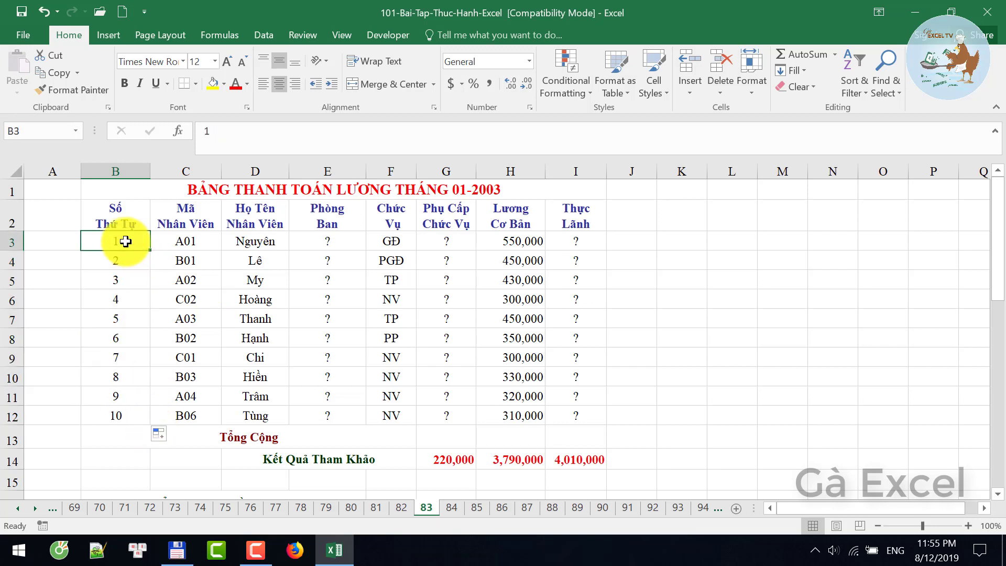
pyautogui.moveTo(125, 248); pyautogui.dragTo(126, 416)
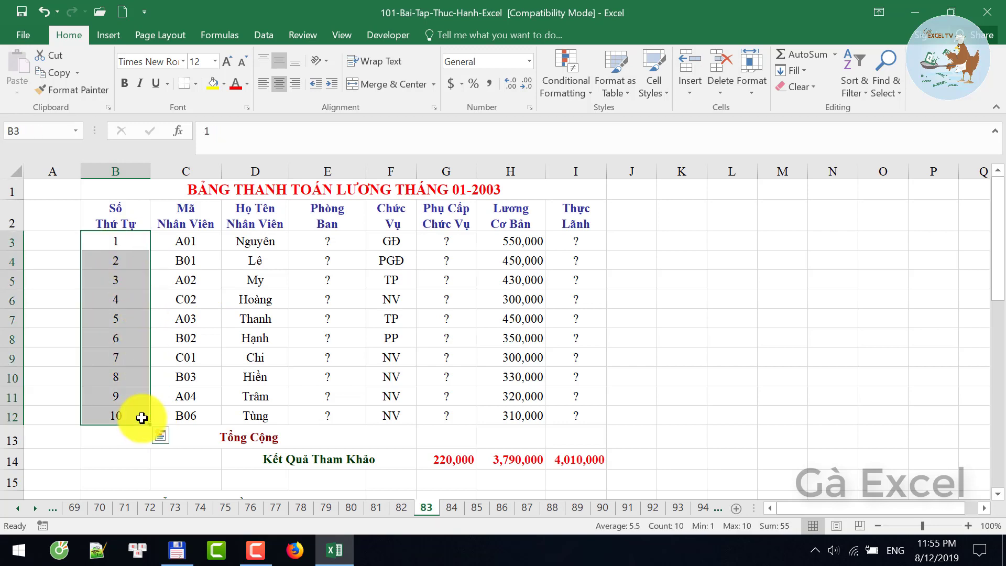
pyautogui.press('Delete')
pyautogui.click(126, 243)
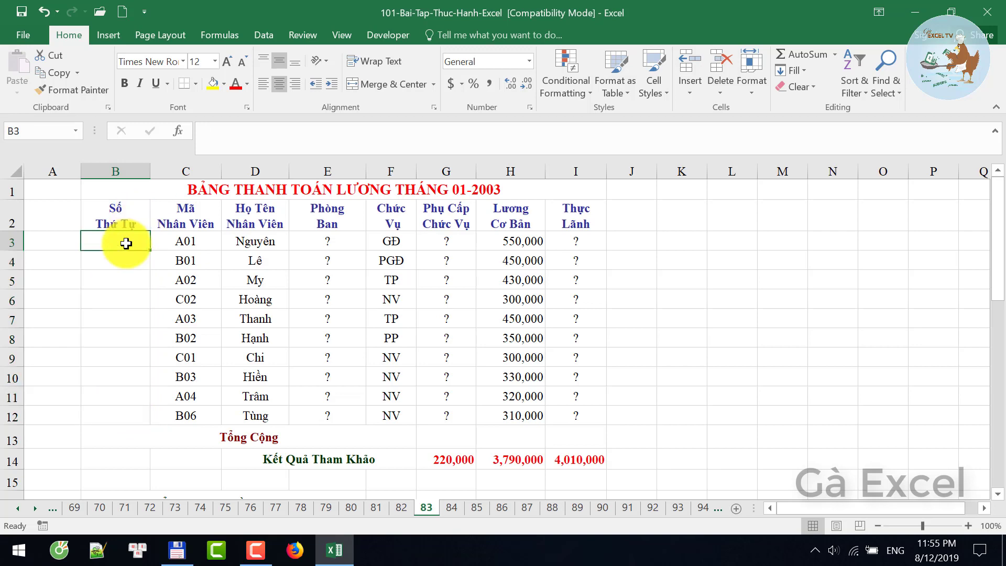
pyautogui.write('1')
pyautogui.press('Return')
pyautogui.write('2')
pyautogui.moveTo(128, 243)
pyautogui.mouseDown()
pyautogui.moveTo(125, 266)
pyautogui.moveTo(144, 268)
pyautogui.moveTo(155, 432)
pyautogui.mouseUp()
pyautogui.scroll(-5, 400, 438)
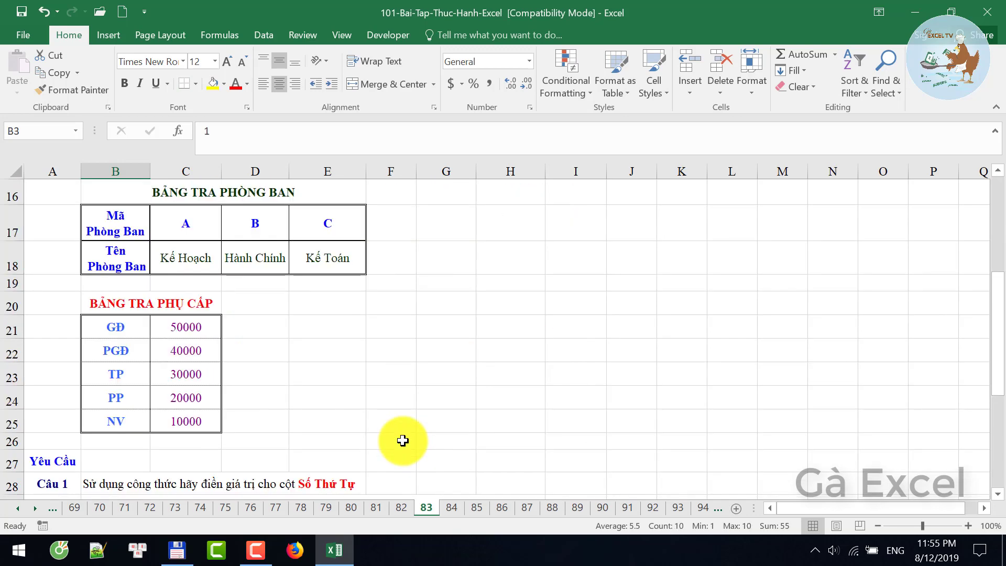
pyautogui.scroll(-3, 64, 284)
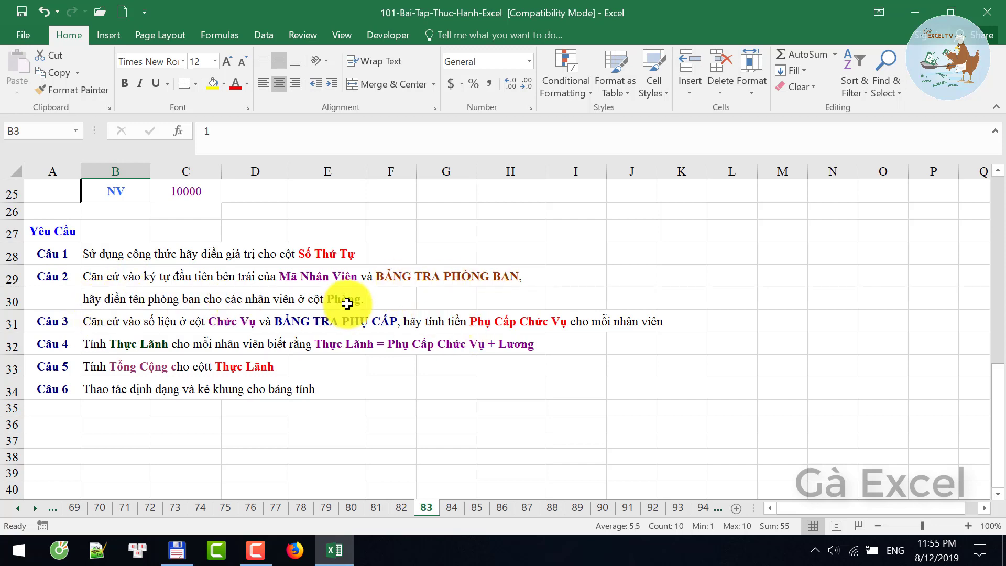
pyautogui.scroll(5, 332, 369)
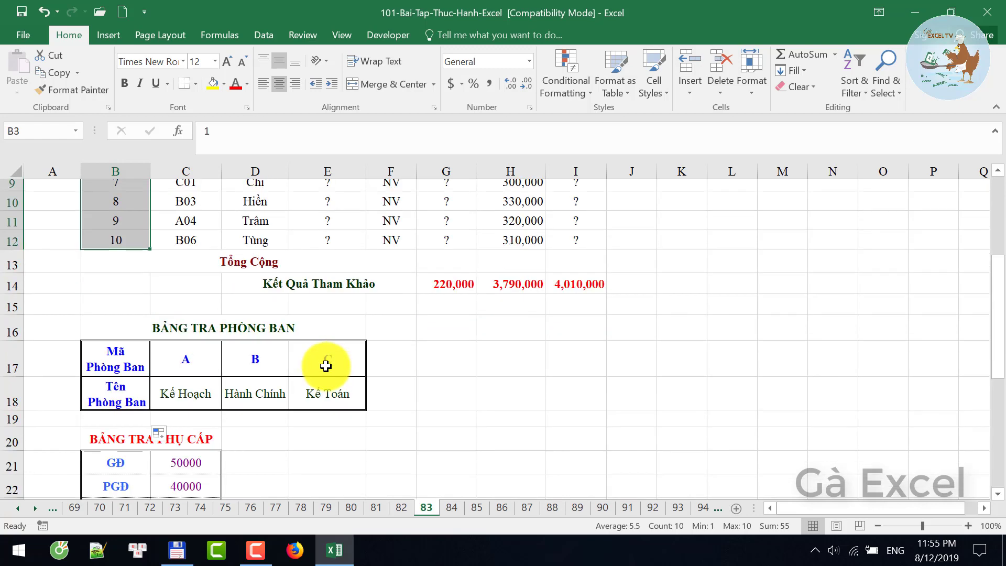
pyautogui.scroll(3, 325, 363)
pyautogui.click(326, 242)
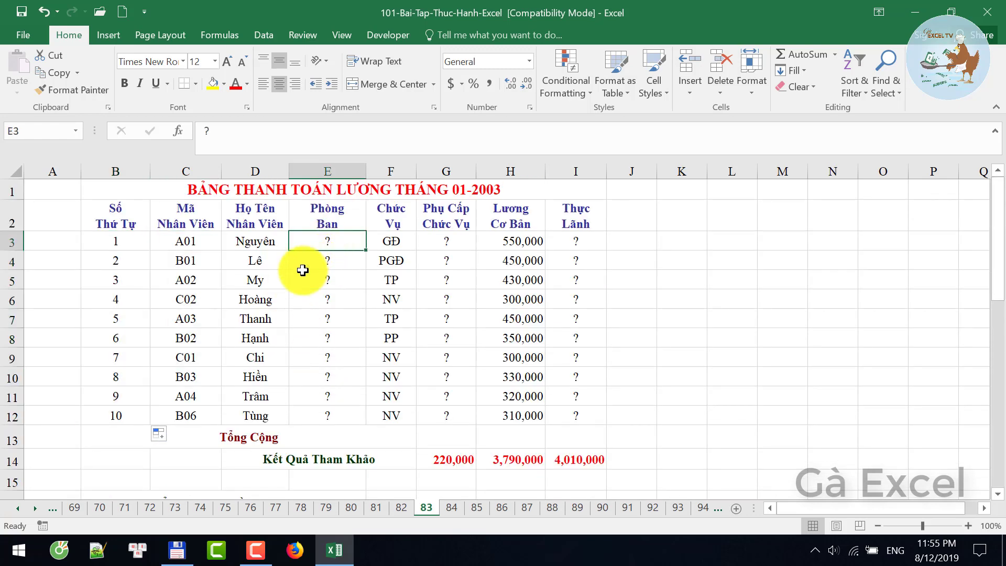
pyautogui.doubleClick(186, 242)
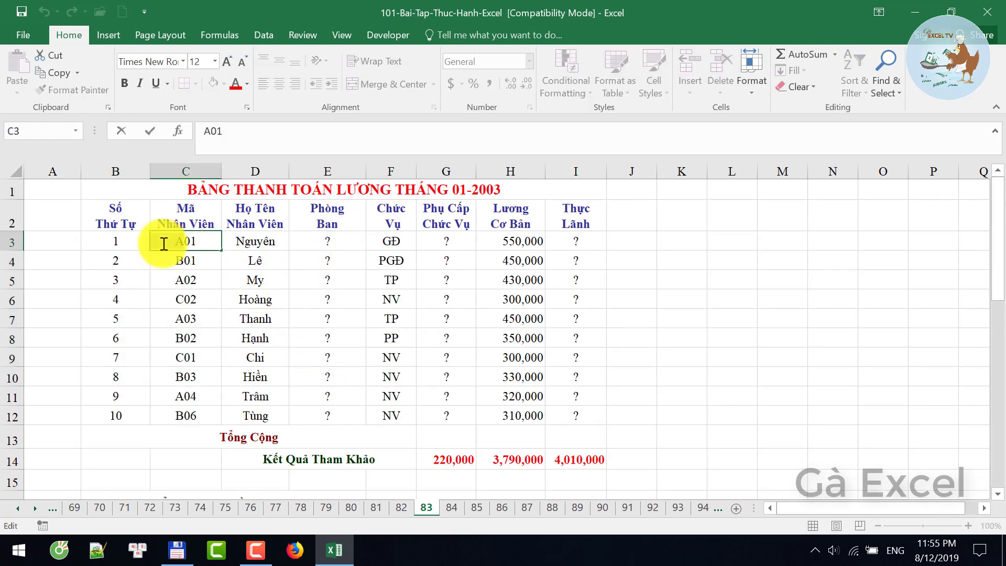
pyautogui.moveTo(164, 244); pyautogui.dragTo(184, 244)
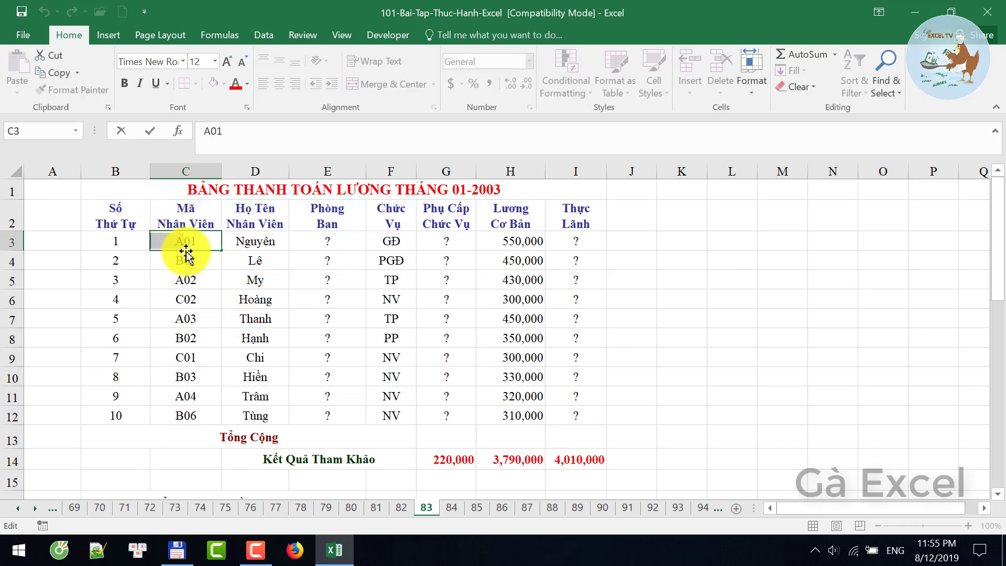
pyautogui.scroll(-1, 230, 386)
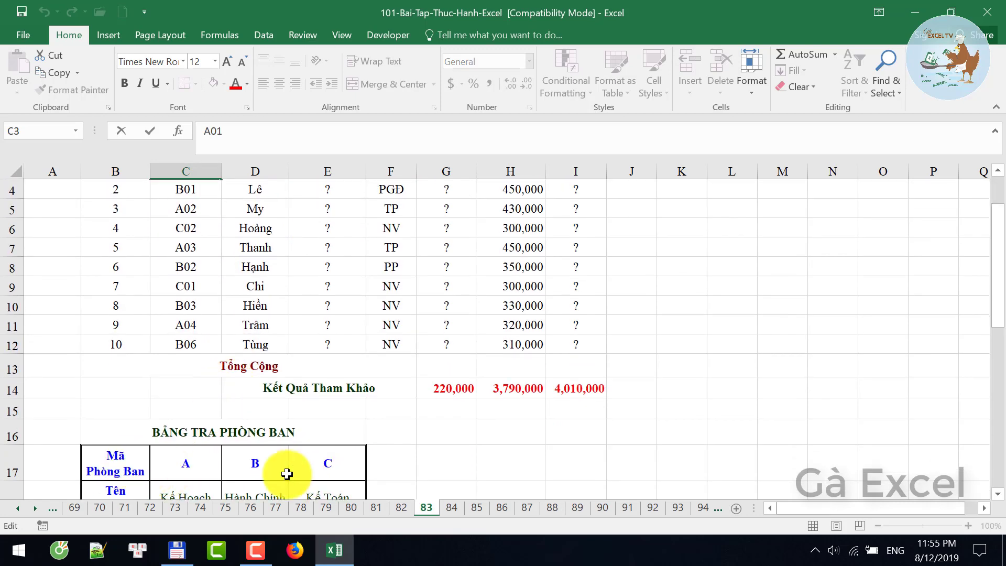
pyautogui.scroll(1, 206, 426)
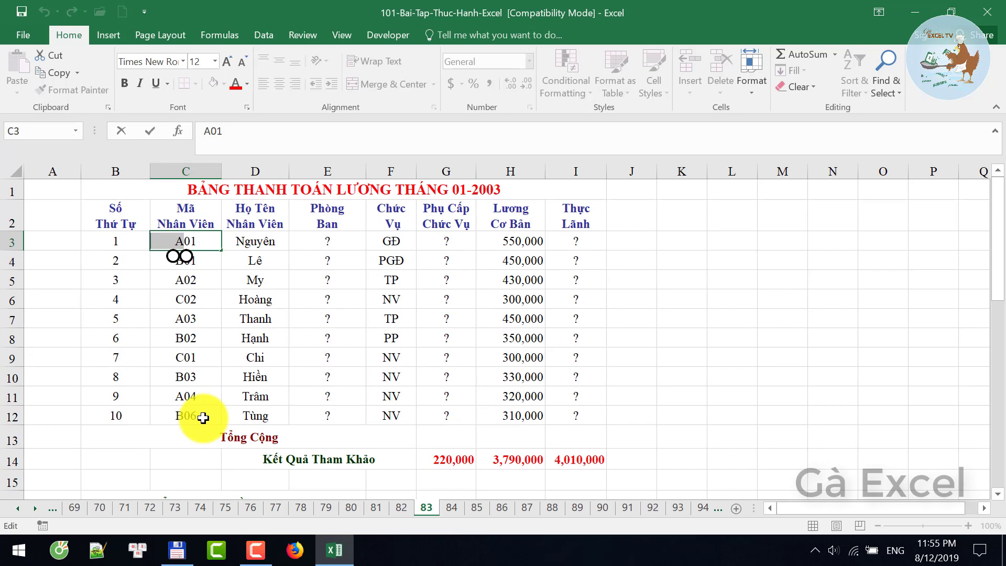
pyautogui.click(327, 240)
pyautogui.scroll(-3, 327, 357)
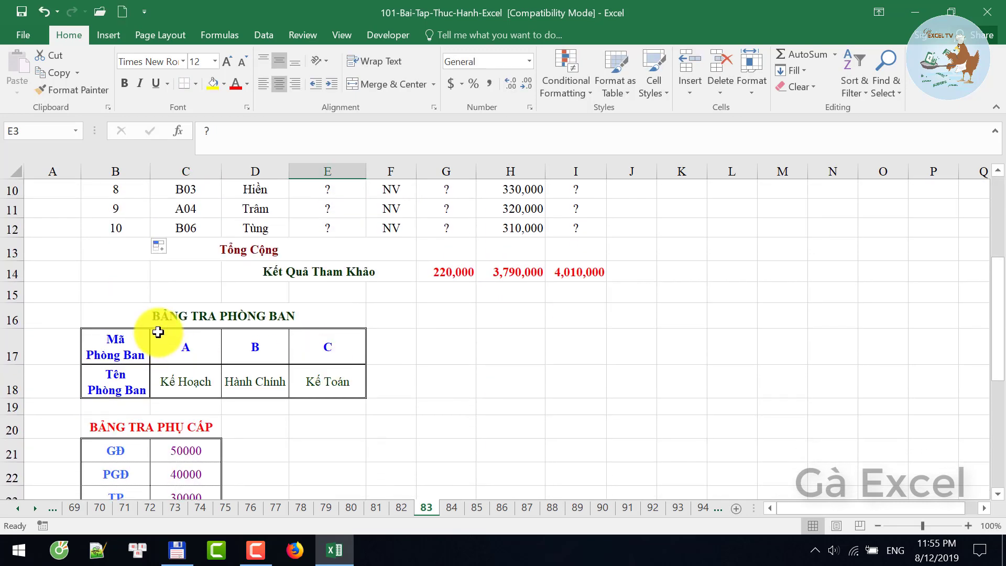
pyautogui.moveTo(128, 314); pyautogui.dragTo(314, 380)
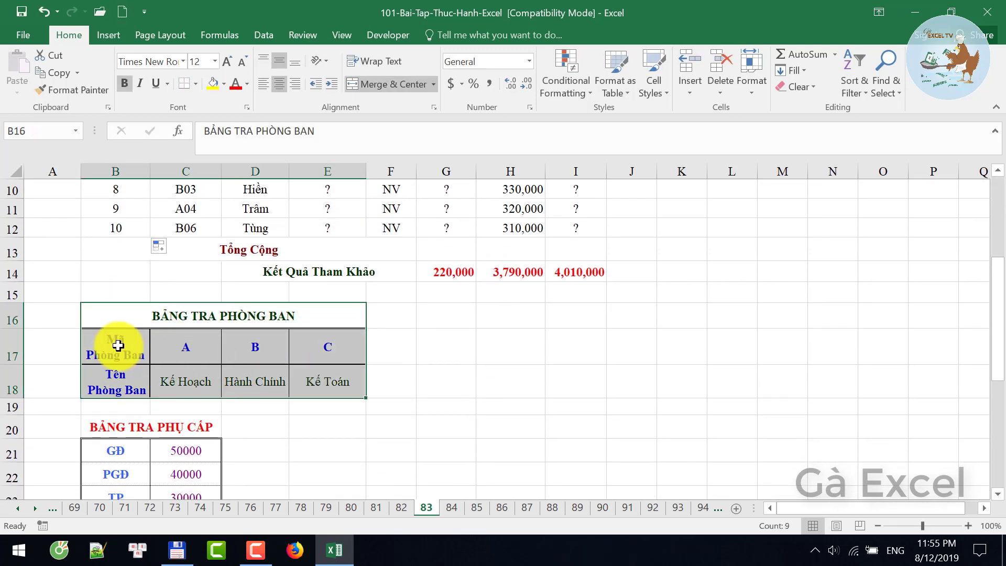
pyautogui.moveTo(118, 346); pyautogui.dragTo(325, 346)
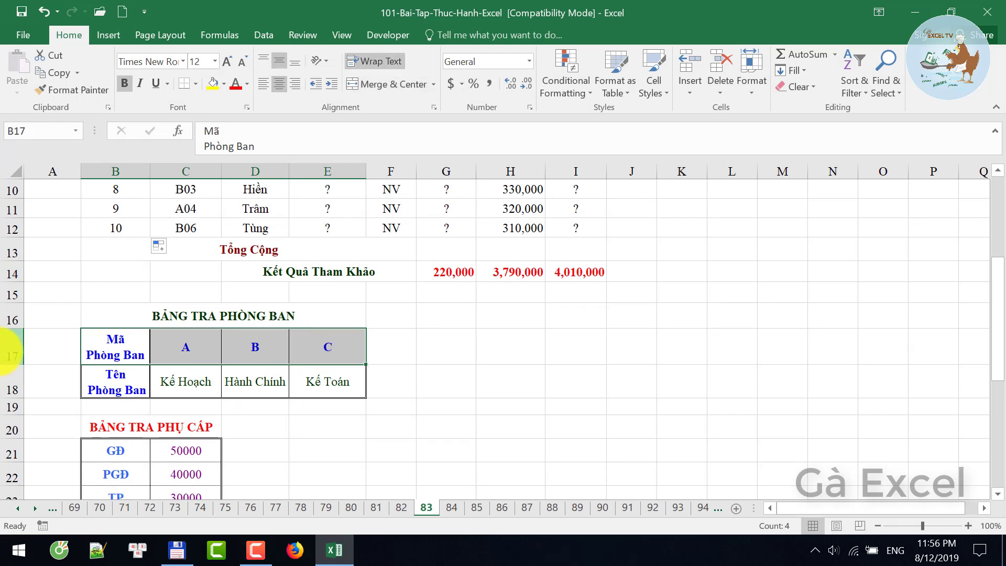
pyautogui.click(11, 347)
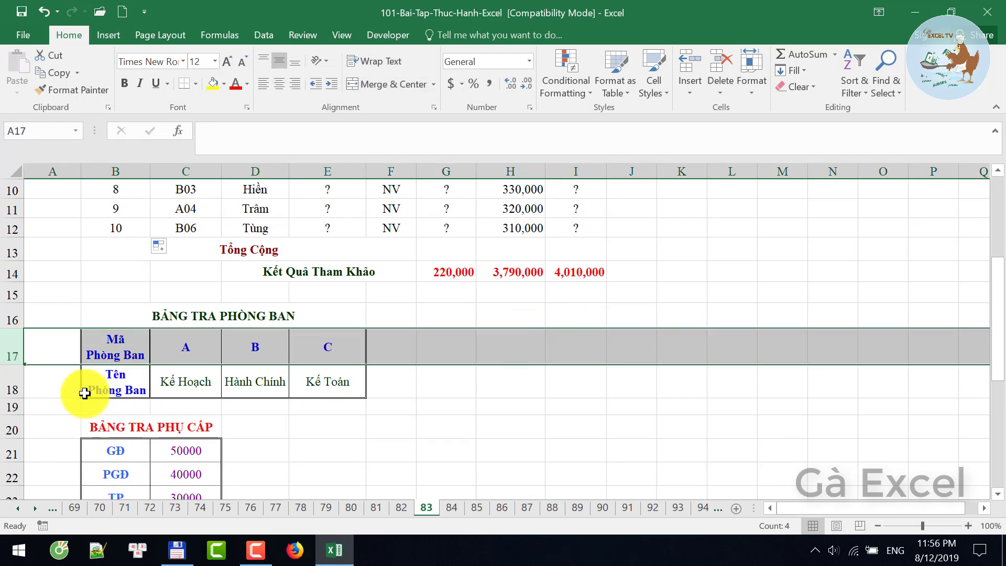
pyautogui.click(13, 382)
pyautogui.click(209, 372)
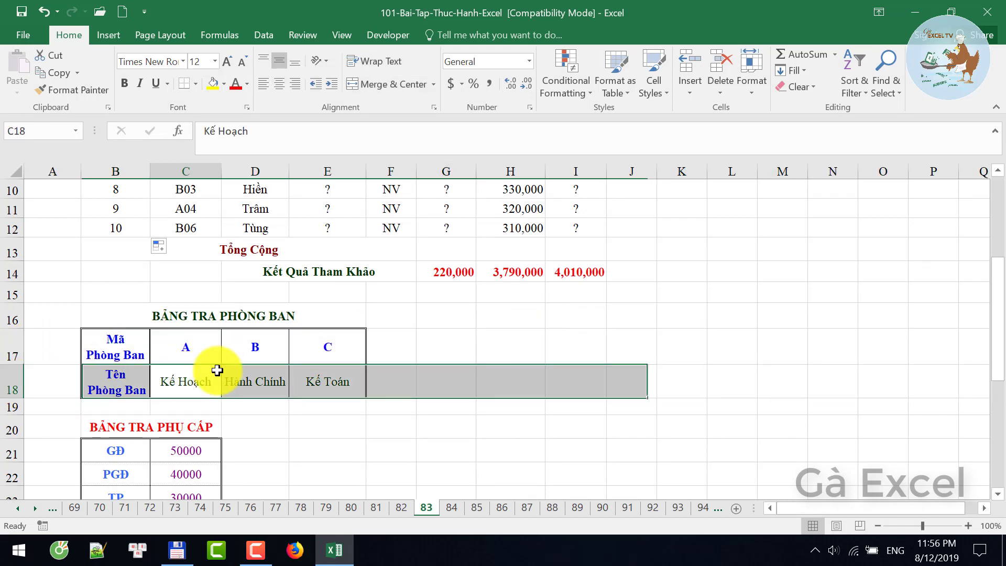
pyautogui.scroll(3, 332, 393)
pyautogui.click(335, 246)
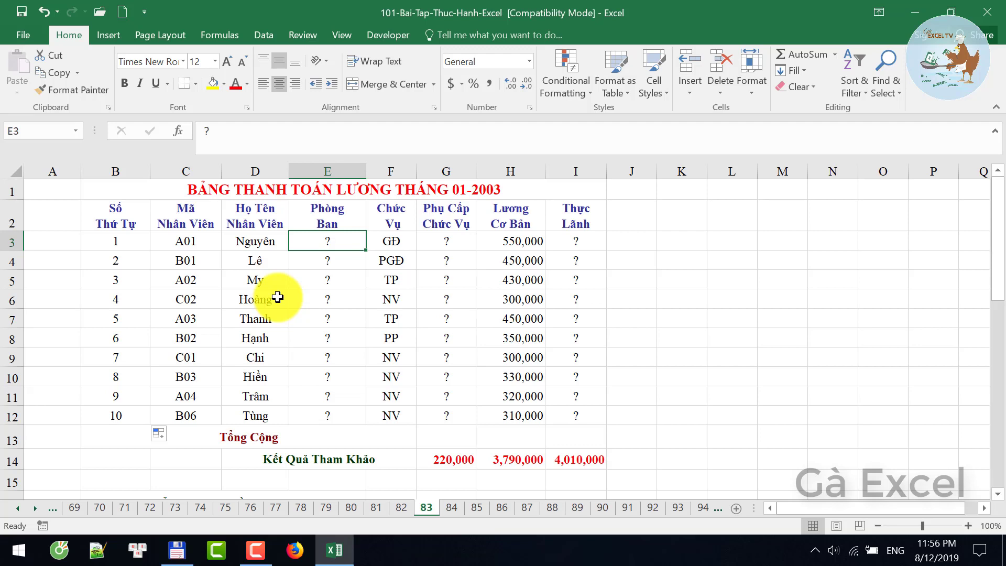
# - Start E3's formula as =HLOOKUP(LEFT(C3,1), to use the first letter of the employee code
pyautogui.write('=H')
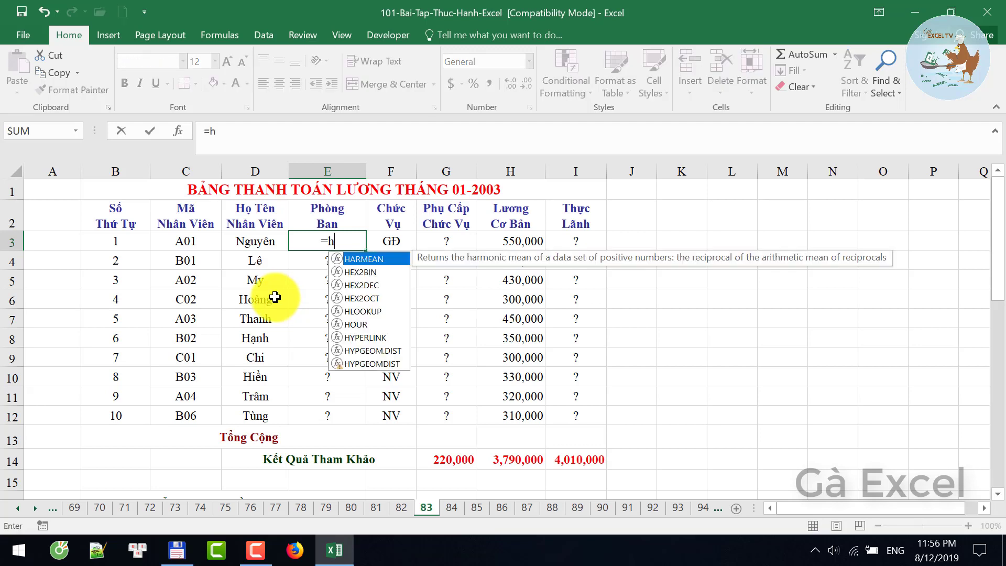
pyautogui.write('L')
pyautogui.press('Tab')
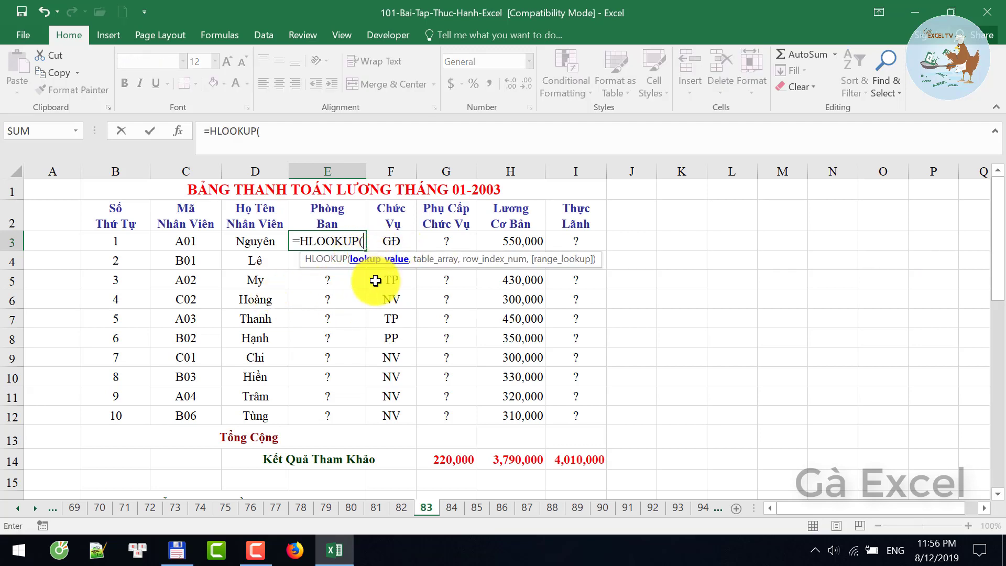
pyautogui.write('le')
pyautogui.press('Tab')
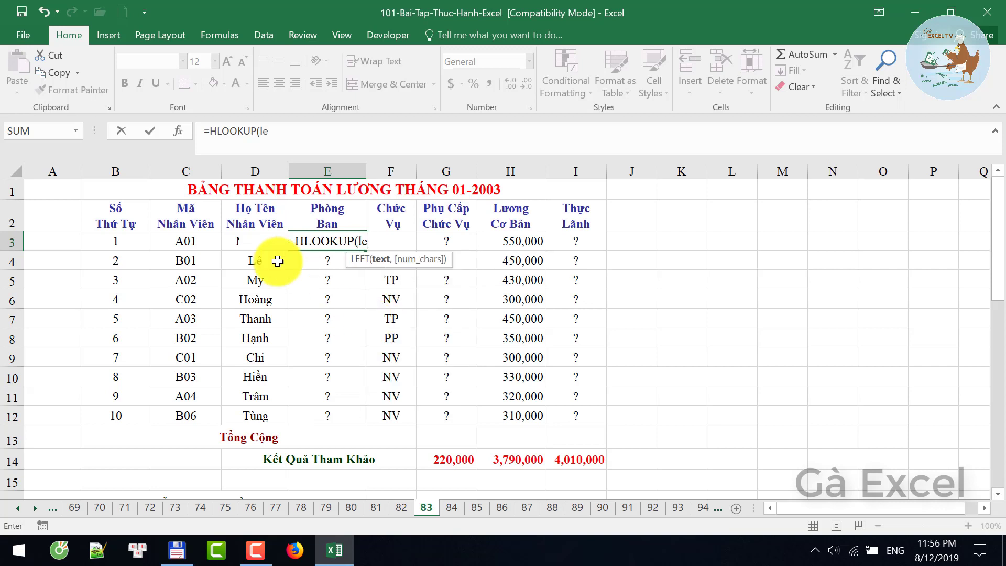
pyautogui.click(179, 243)
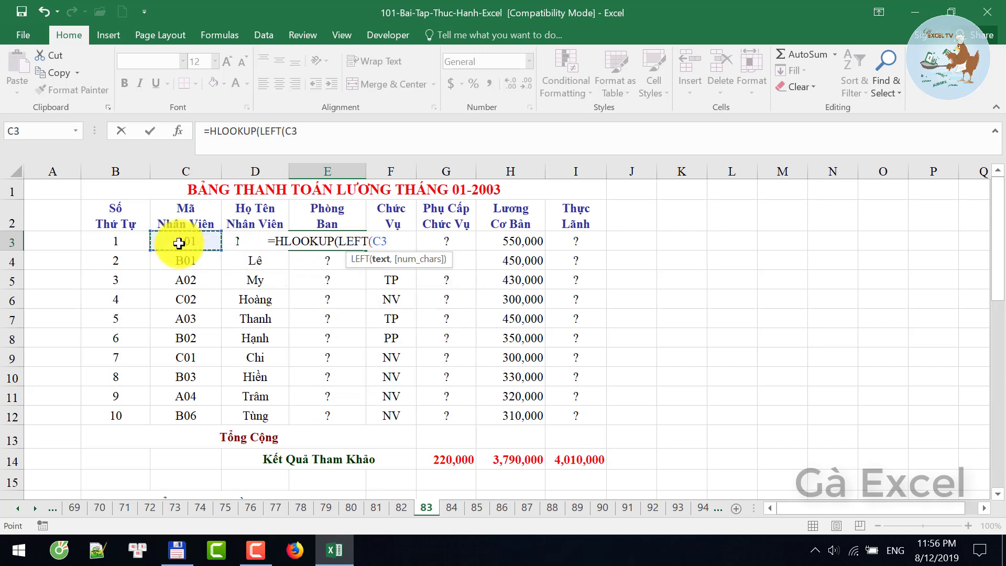
pyautogui.write(',1)')
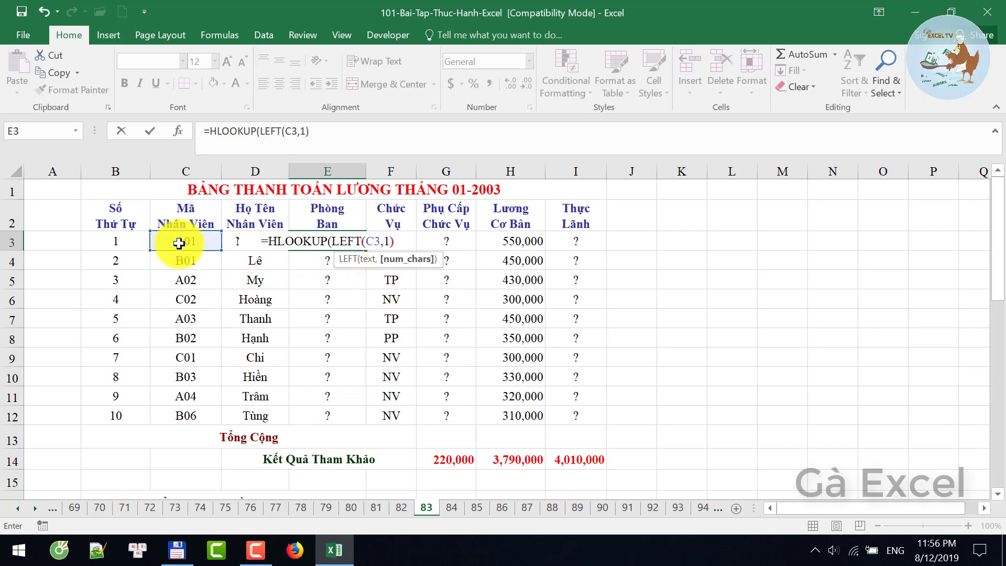
pyautogui.write(',')
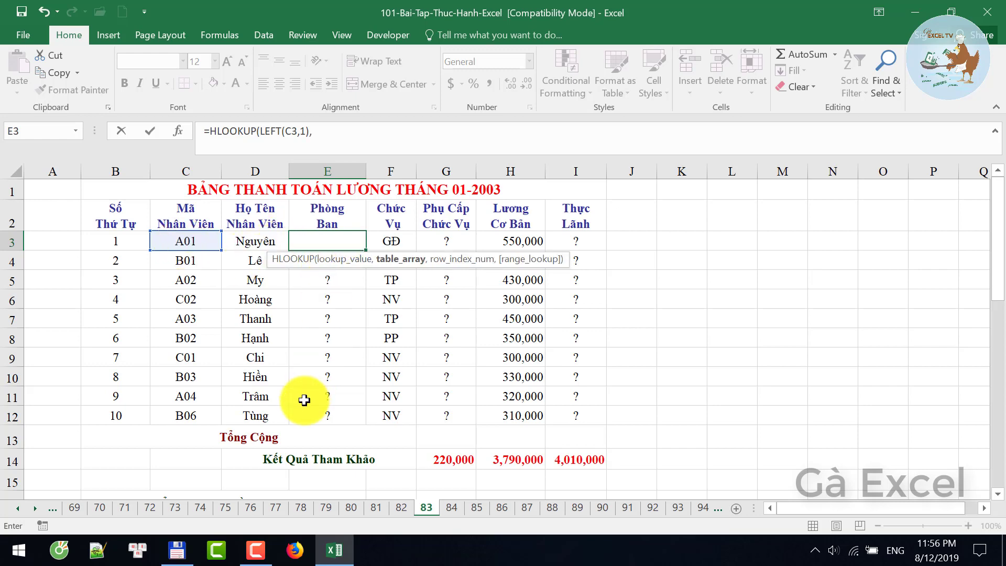
# - Finish it with the absolute range $B$17:$E$18, row 2 and exact match, showing Kế Hoạch
pyautogui.scroll(-2, 303, 400)
pyautogui.moveTo(128, 404); pyautogui.dragTo(333, 431)
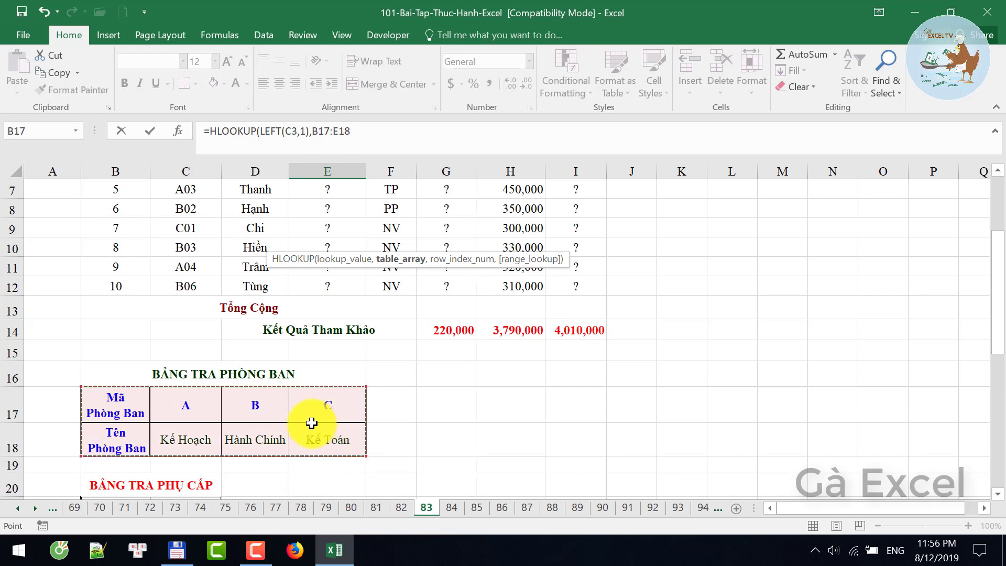
pyautogui.press('F4')
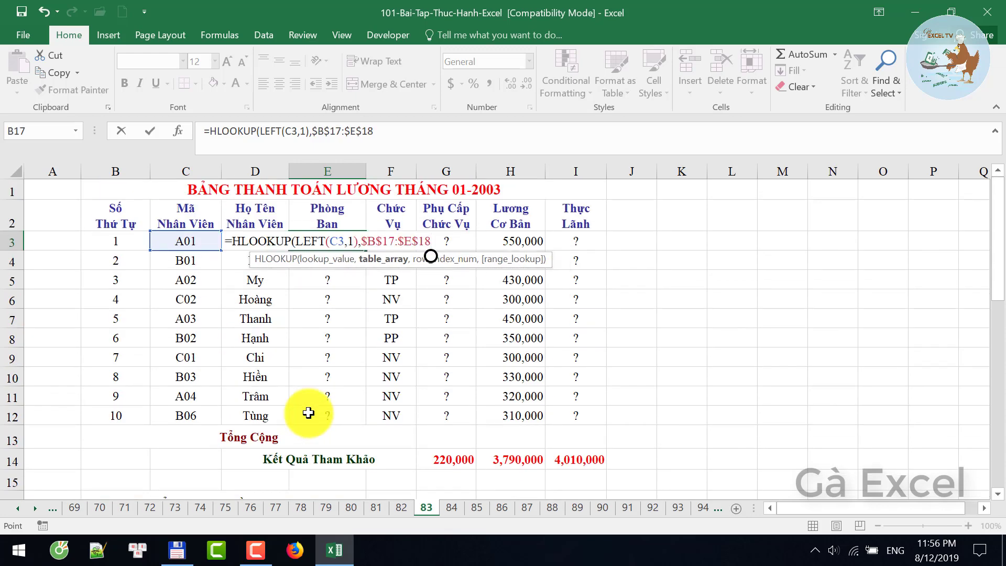
pyautogui.scroll(-1, 350, 325)
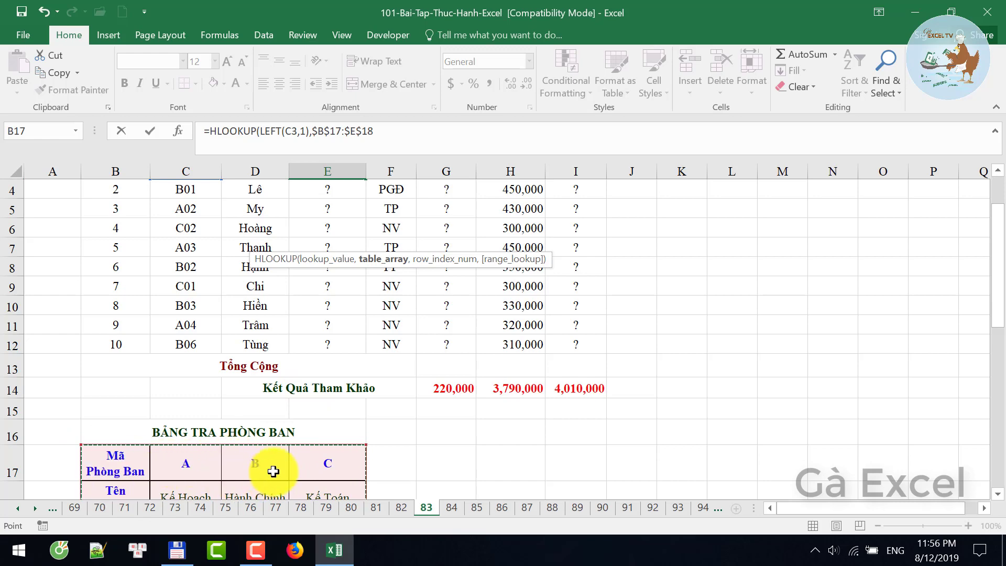
pyautogui.scroll(1, 314, 372)
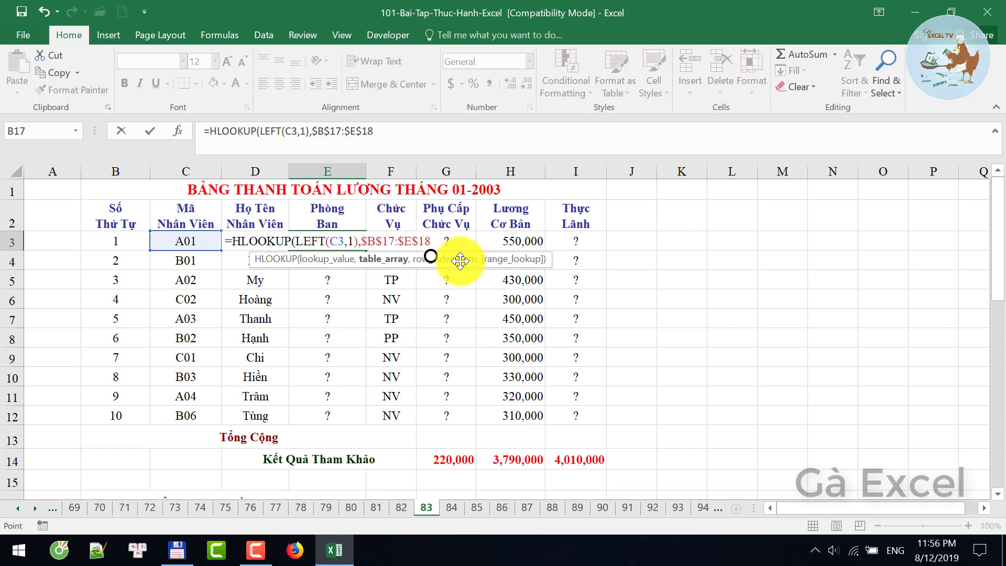
pyautogui.write(',')
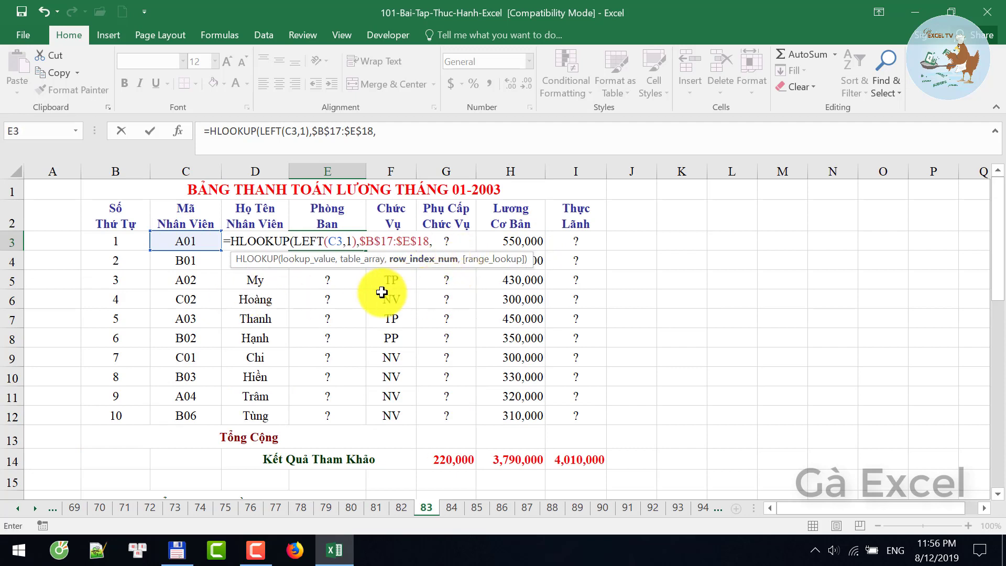
pyautogui.write('2,')
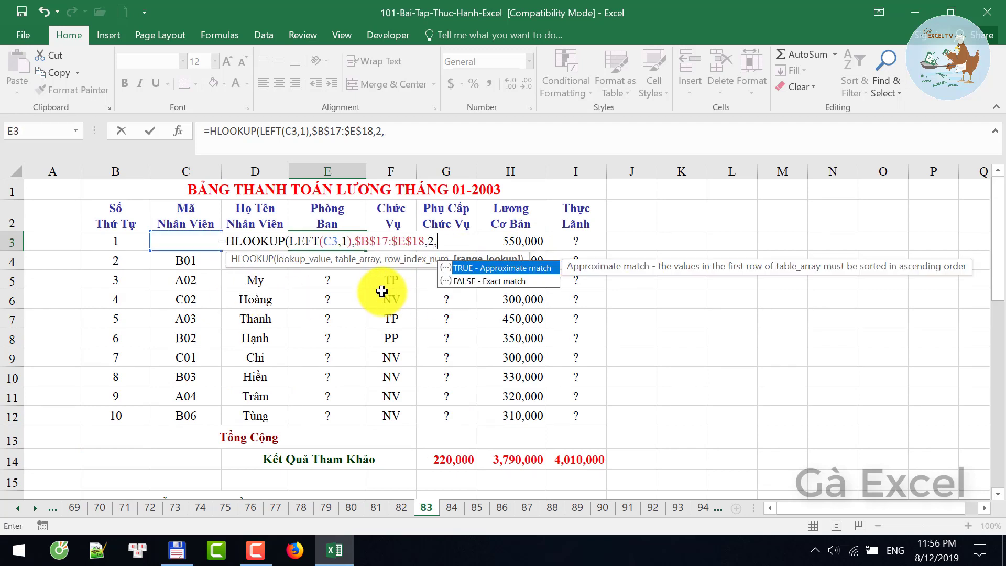
pyautogui.write('0')
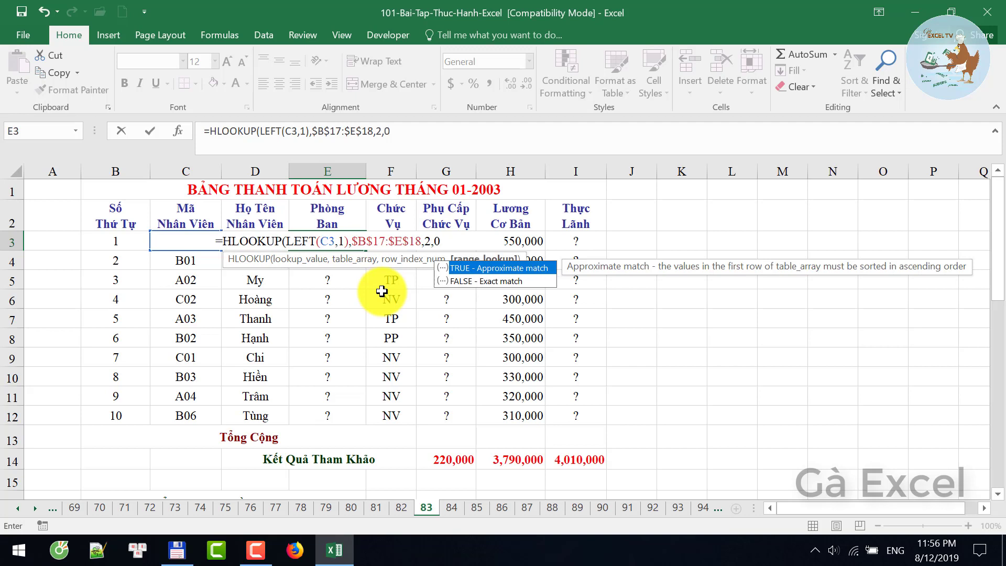
pyautogui.write(')')
pyautogui.press('Return')
pyautogui.press('Up')
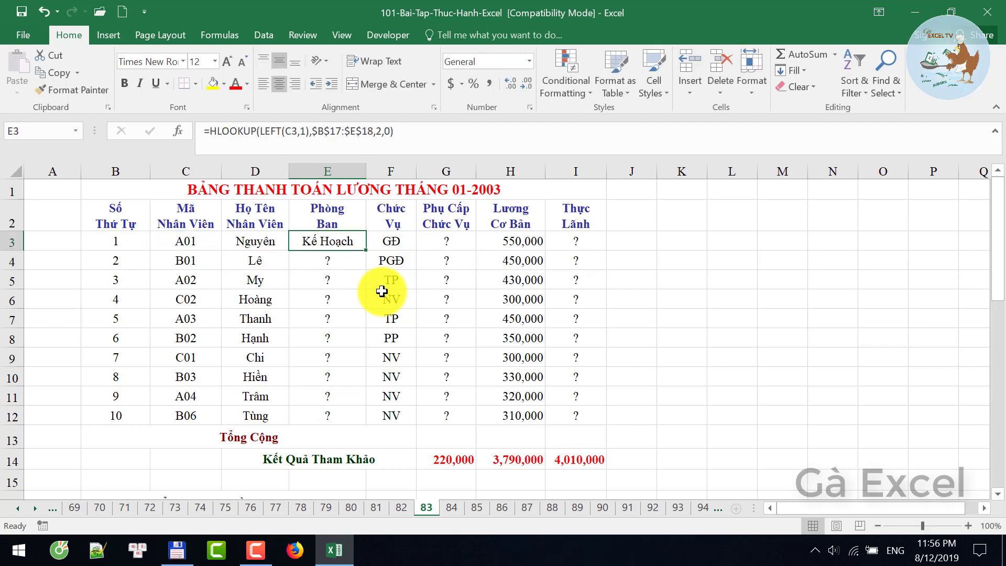
pyautogui.click(186, 245)
pyautogui.click(357, 239)
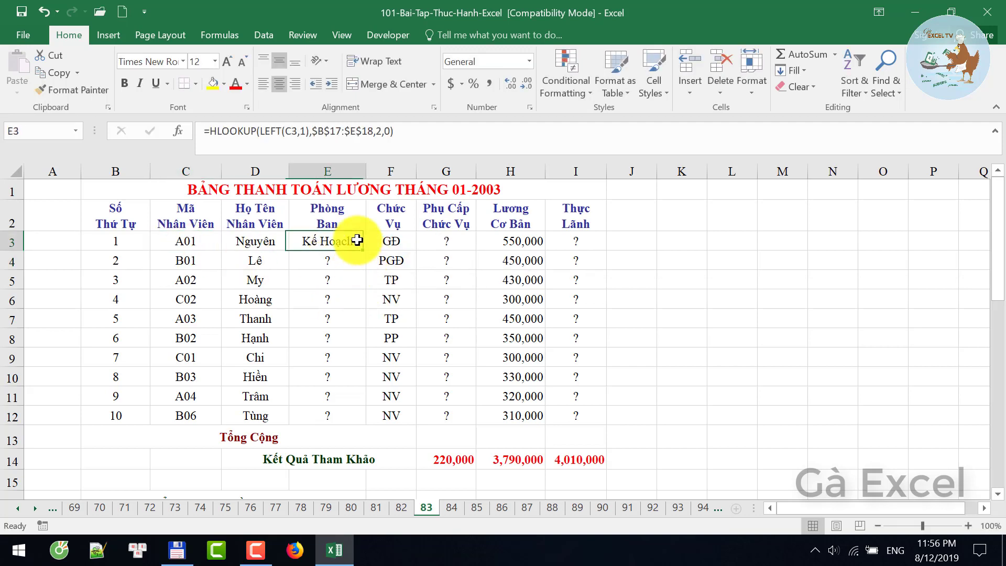
pyautogui.doubleClick(366, 250)
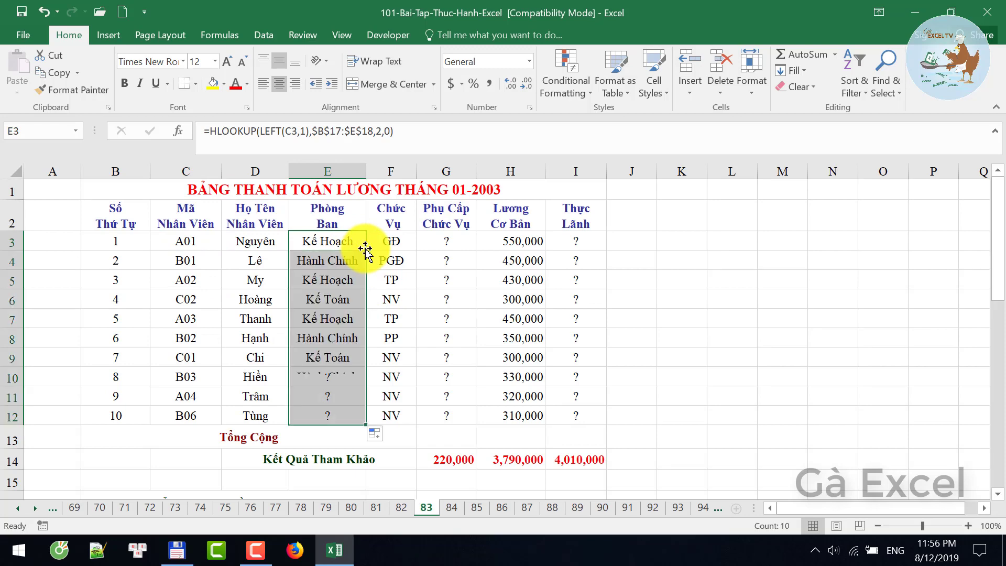
pyautogui.click(321, 259)
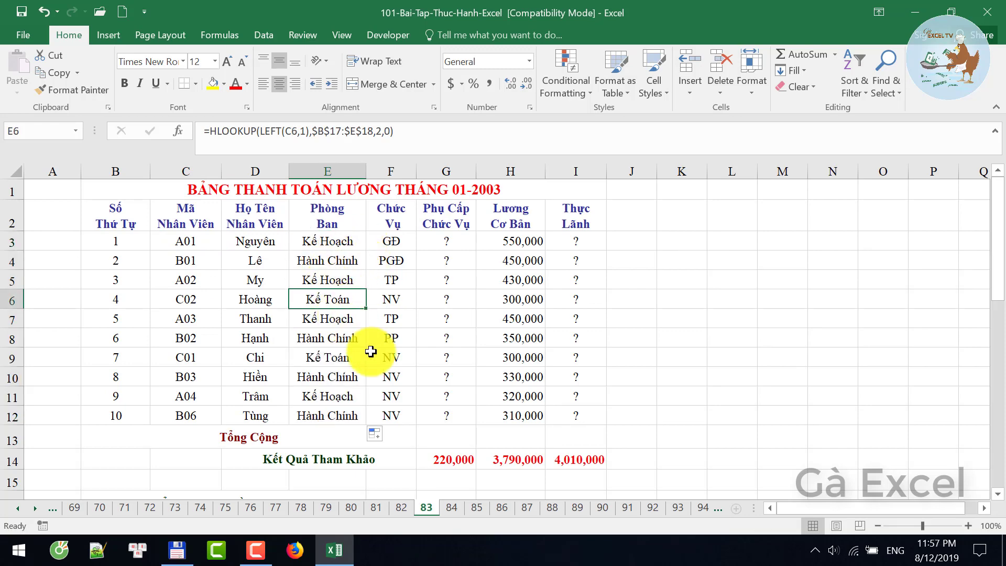
pyautogui.scroll(-2, 398, 429)
pyautogui.scroll(-4, 396, 430)
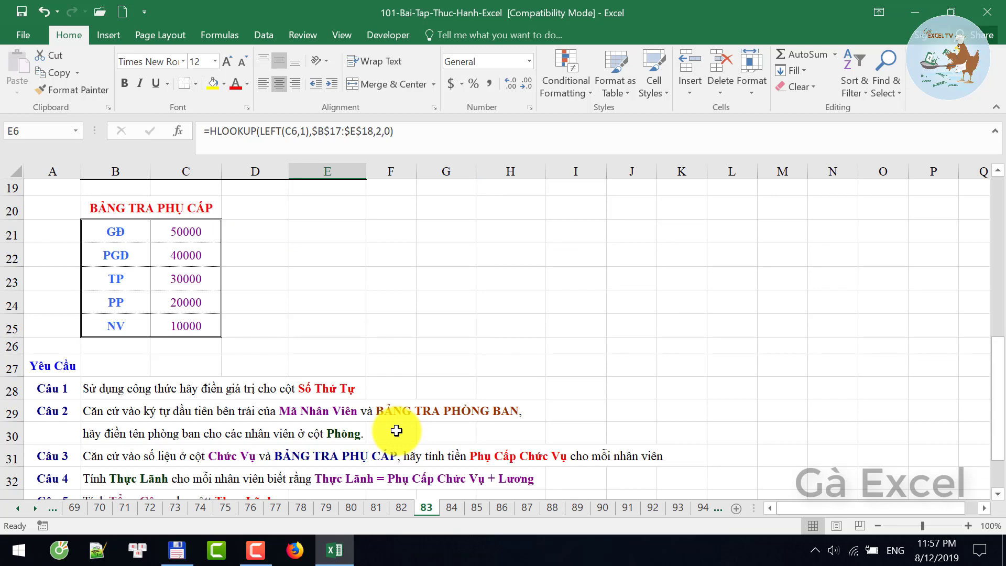
pyautogui.click(62, 458)
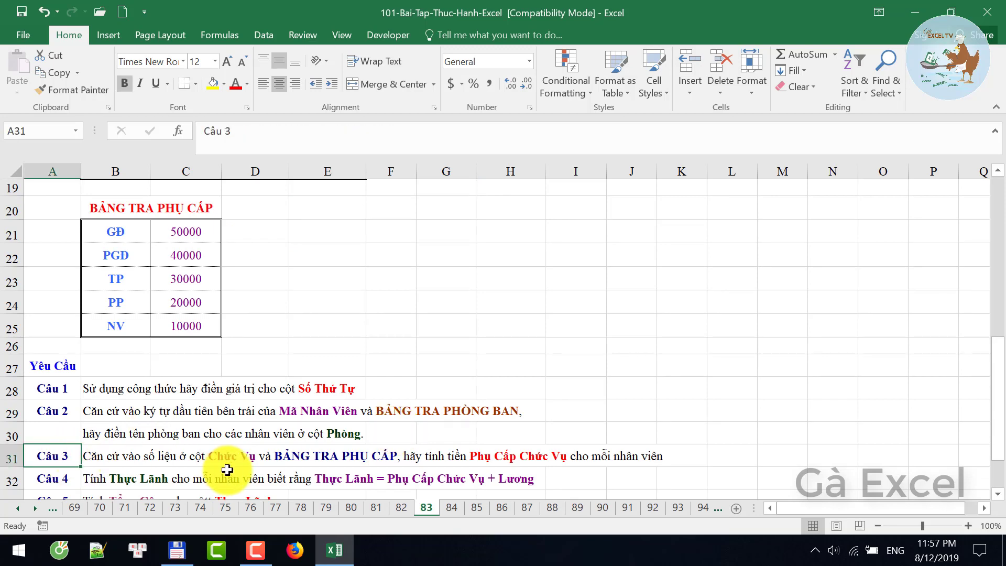
pyautogui.scroll(-1, 225, 466)
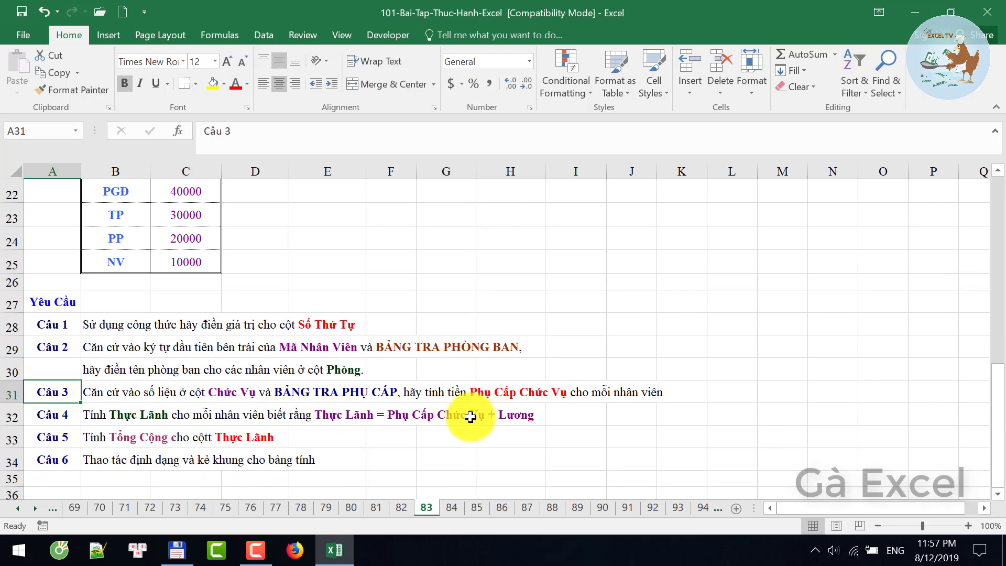
pyautogui.scroll(6, 450, 417)
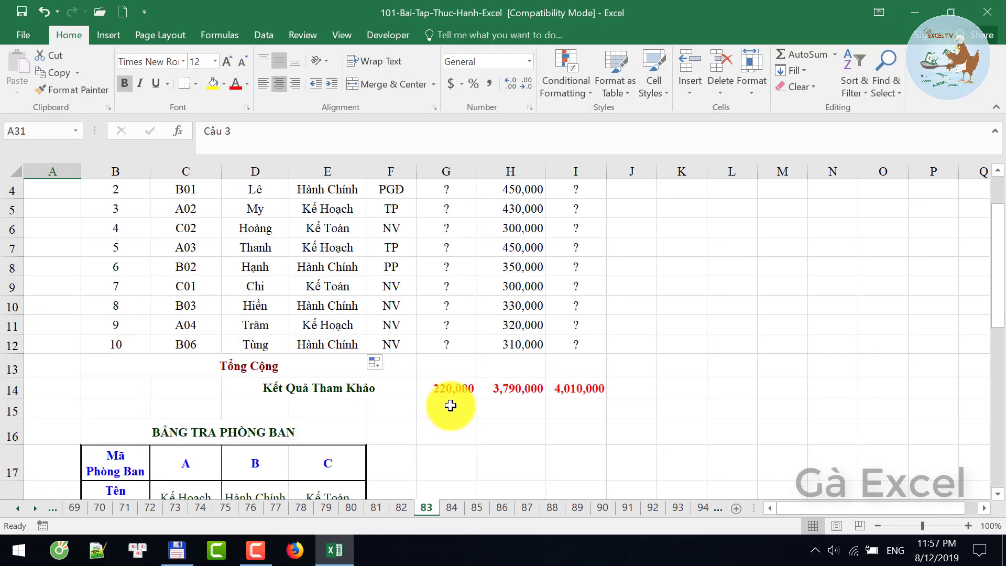
pyautogui.scroll(1, 450, 406)
pyautogui.click(390, 241)
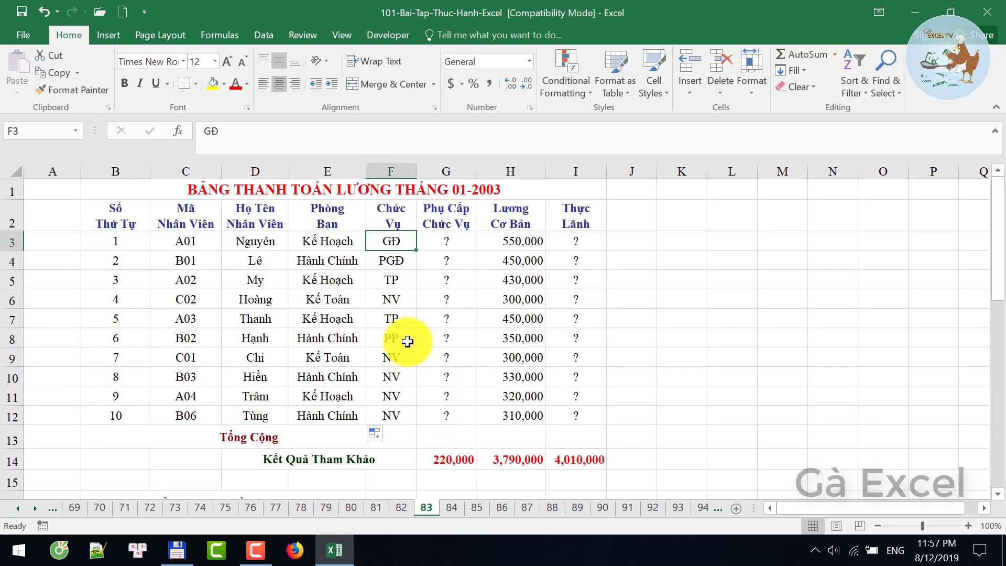
pyautogui.scroll(-3, 408, 341)
pyautogui.scroll(-1, 404, 343)
pyautogui.moveTo(116, 392); pyautogui.dragTo(164, 478)
pyautogui.click(117, 408)
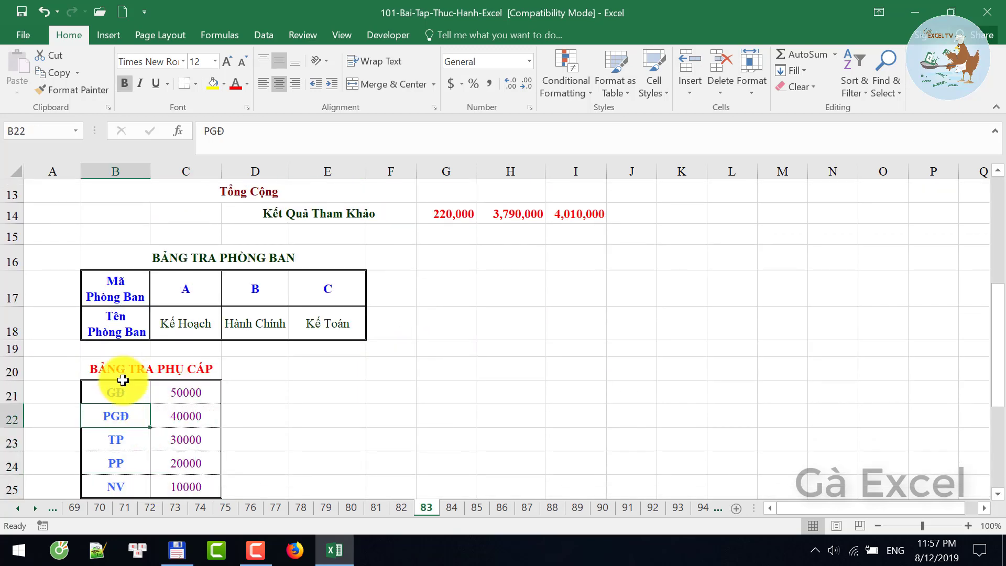
pyautogui.moveTo(122, 400); pyautogui.dragTo(124, 479)
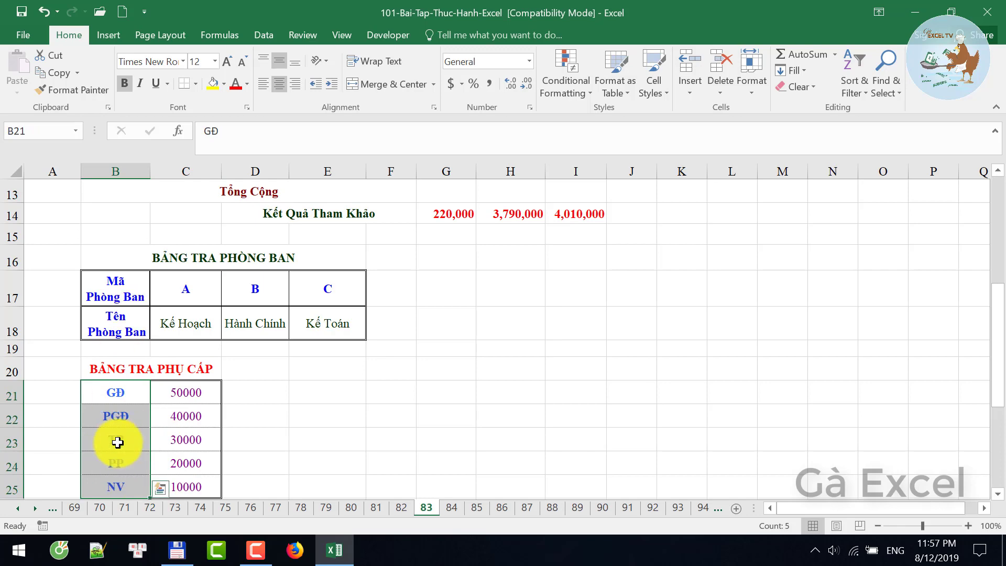
pyautogui.click(178, 390)
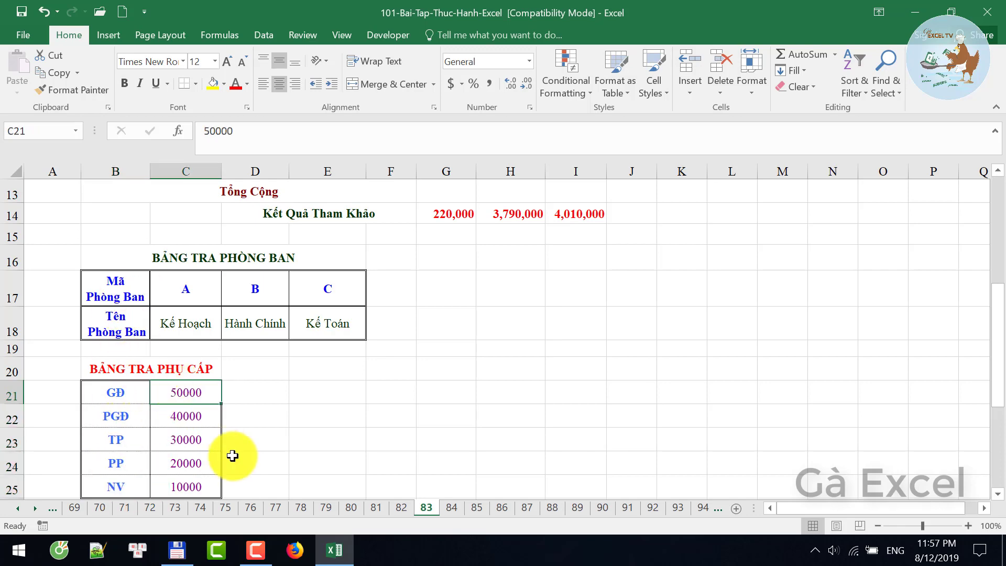
pyautogui.scroll(1, 233, 456)
pyautogui.scroll(2, 232, 456)
pyautogui.scroll(1, 231, 455)
pyautogui.scroll(-1, 227, 440)
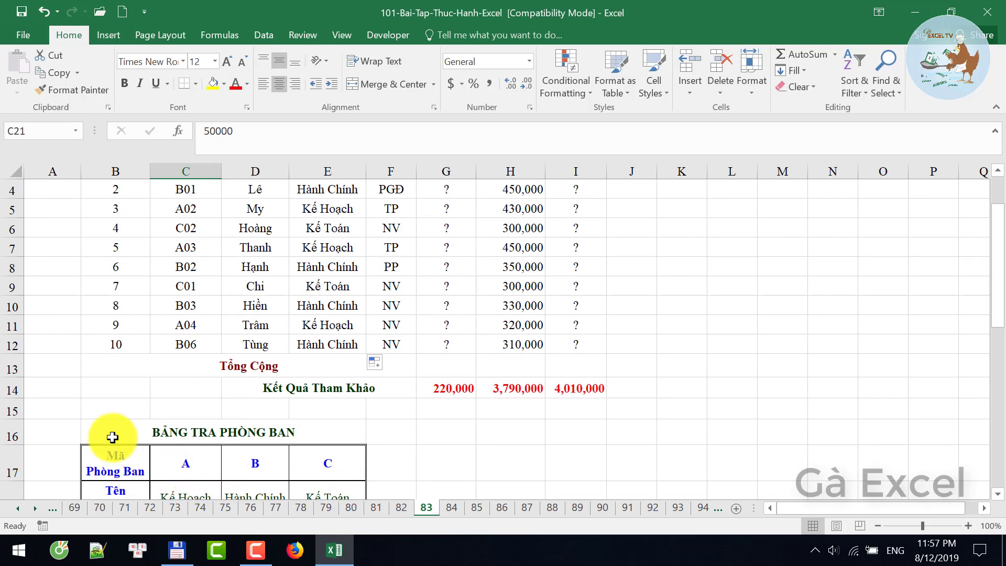
pyautogui.scroll(3, 349, 450)
# - Enter =VLOOKUP(F3,$B$21:$C$25,2,0) in G3 so it shows the 50000 GĐ allowance
pyautogui.click(460, 244)
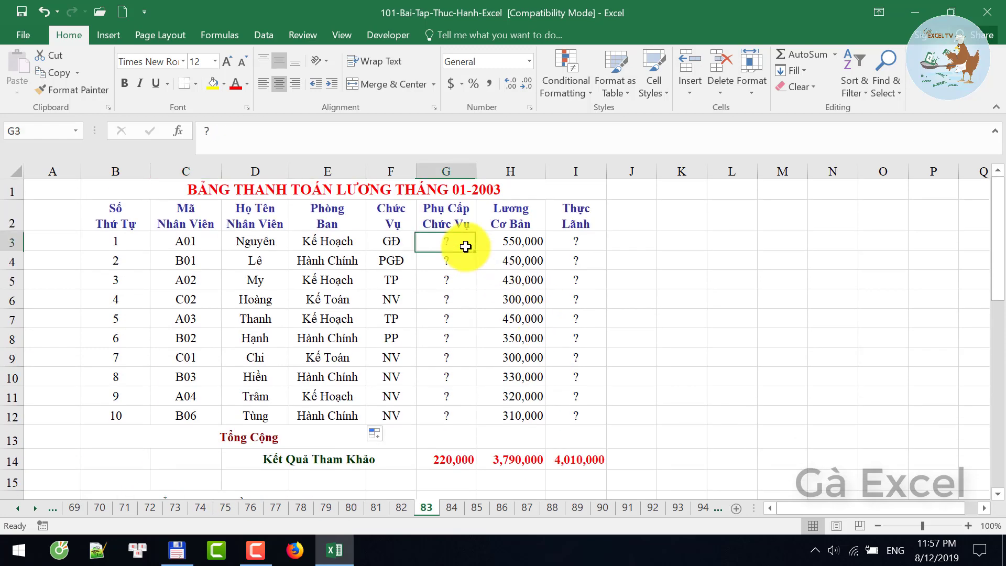
pyautogui.write('=vl')
pyautogui.press('Tab')
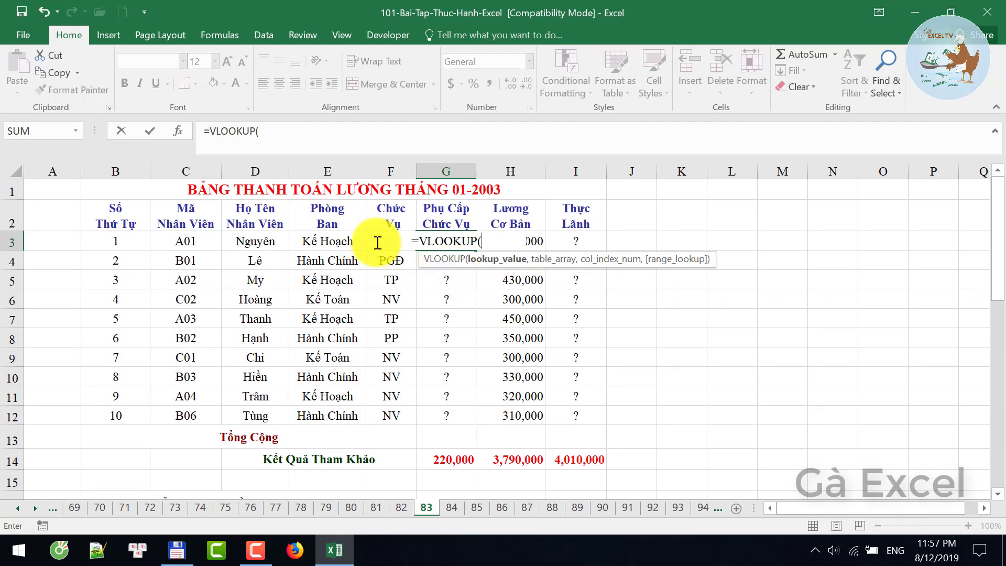
pyautogui.press('F2')
pyautogui.write('f3,')
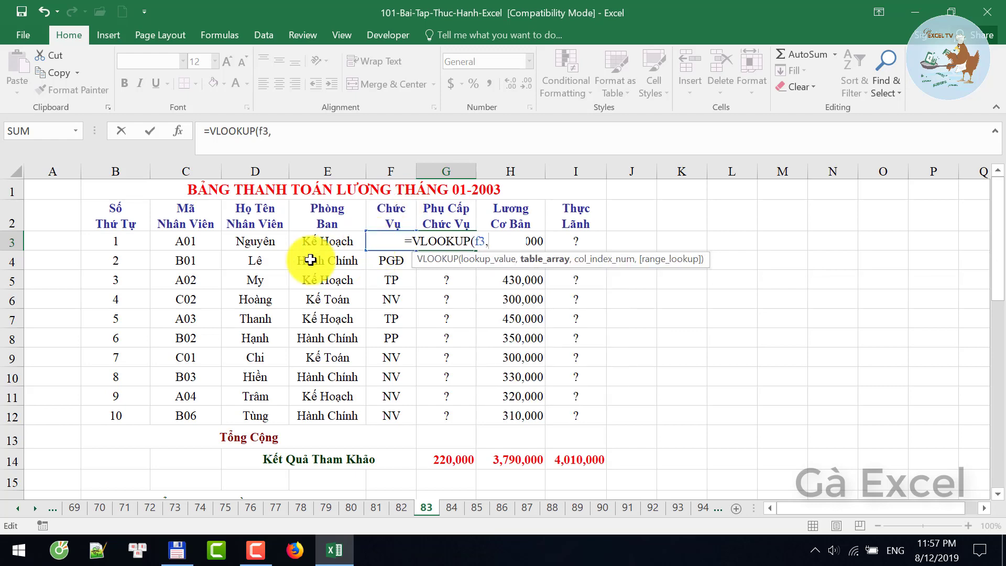
pyautogui.scroll(-2, 311, 259)
pyautogui.scroll(-2, 303, 300)
pyautogui.scroll(-2, 299, 300)
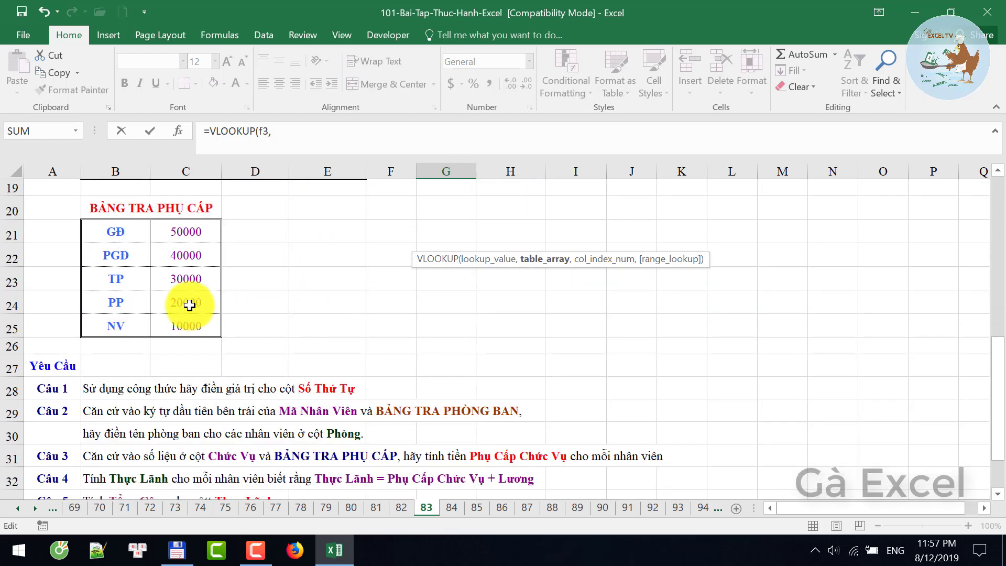
pyautogui.moveTo(107, 233); pyautogui.dragTo(181, 322)
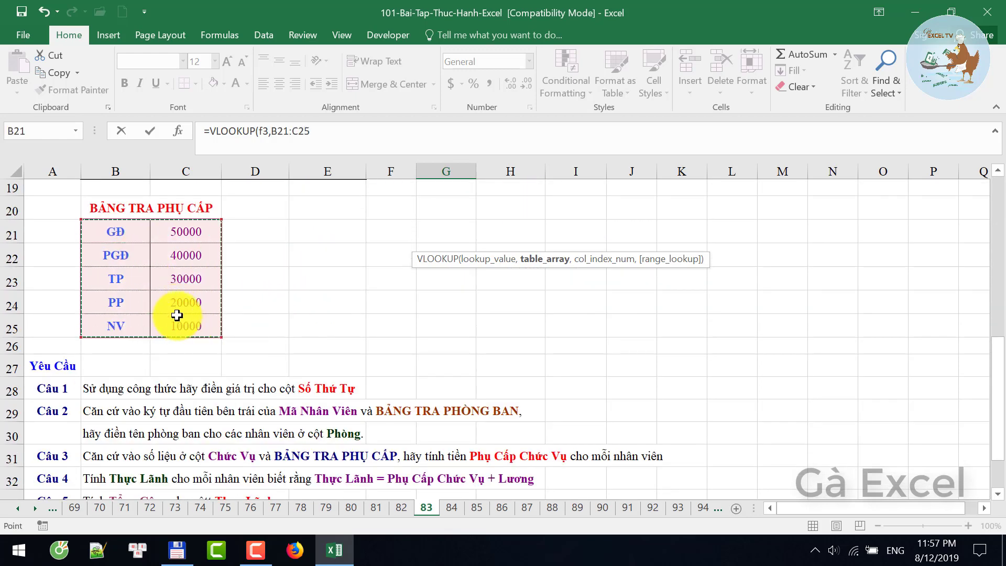
pyautogui.press('F4')
pyautogui.write('$C$25,')
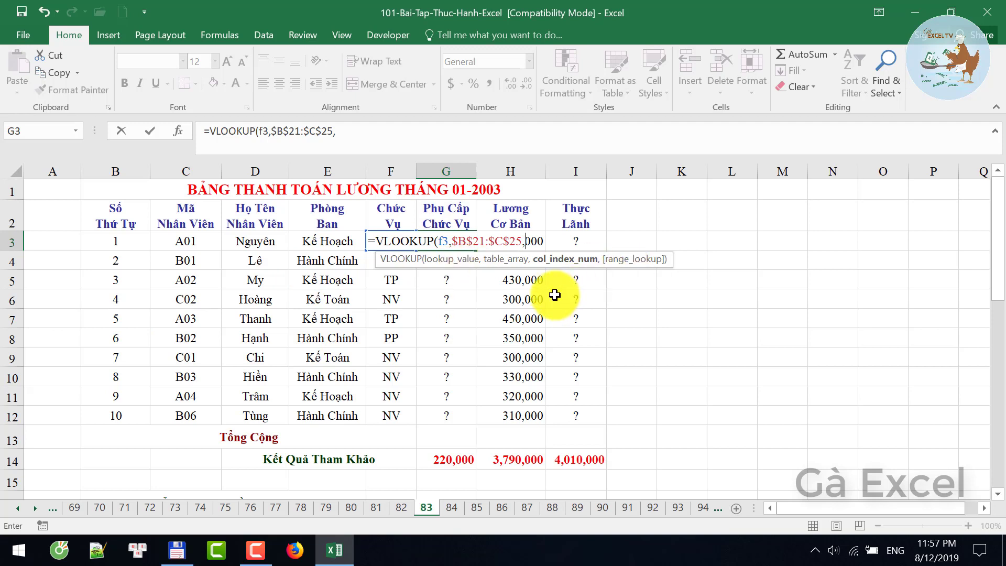
pyautogui.write('2,')
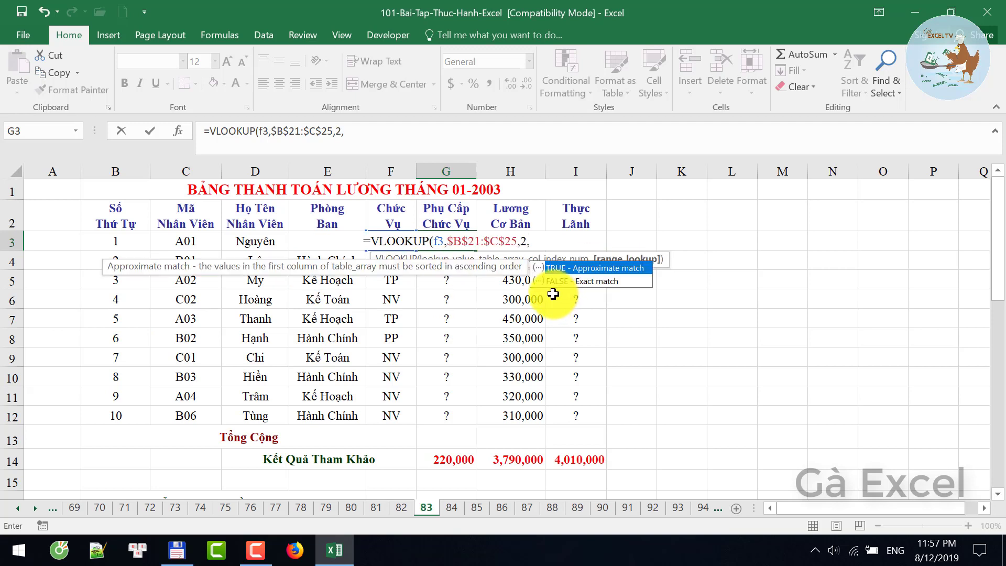
pyautogui.write('0)')
pyautogui.press('Return')
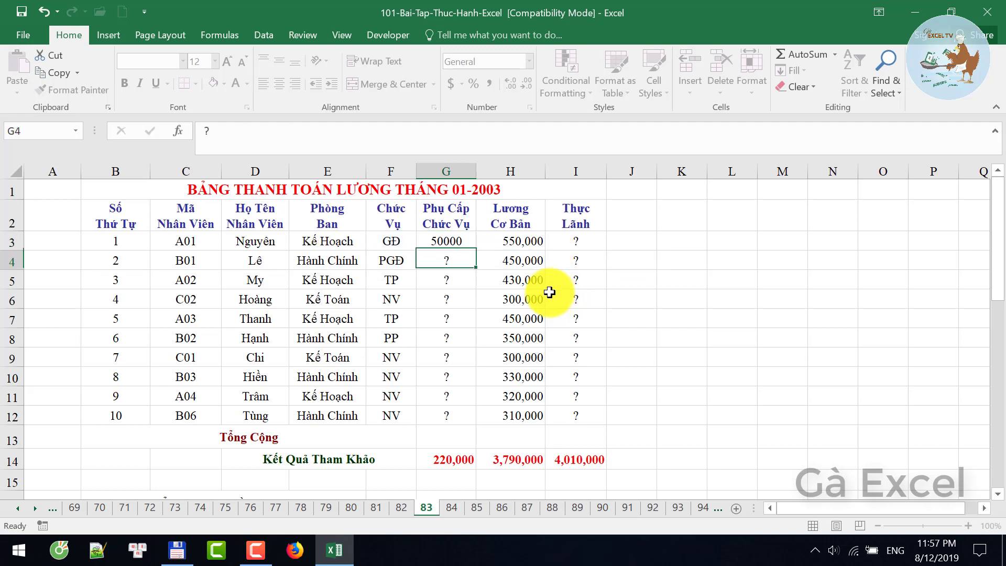
pyautogui.press('Up')
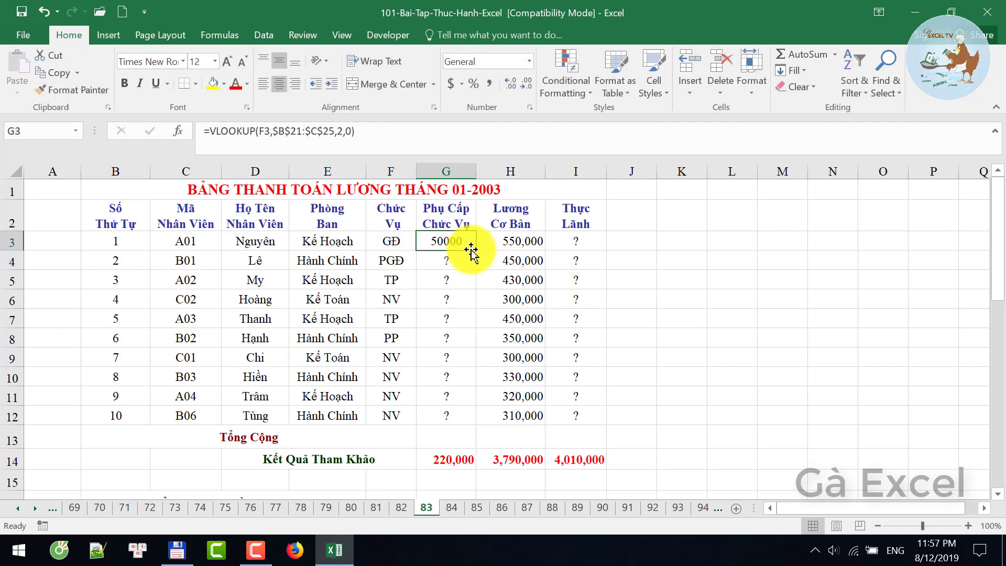
# - Copy the G3 VLOOKUP down to G12 and spot-check G4, G5, G6 and G8
pyautogui.doubleClick(476, 251)
pyautogui.click(456, 259)
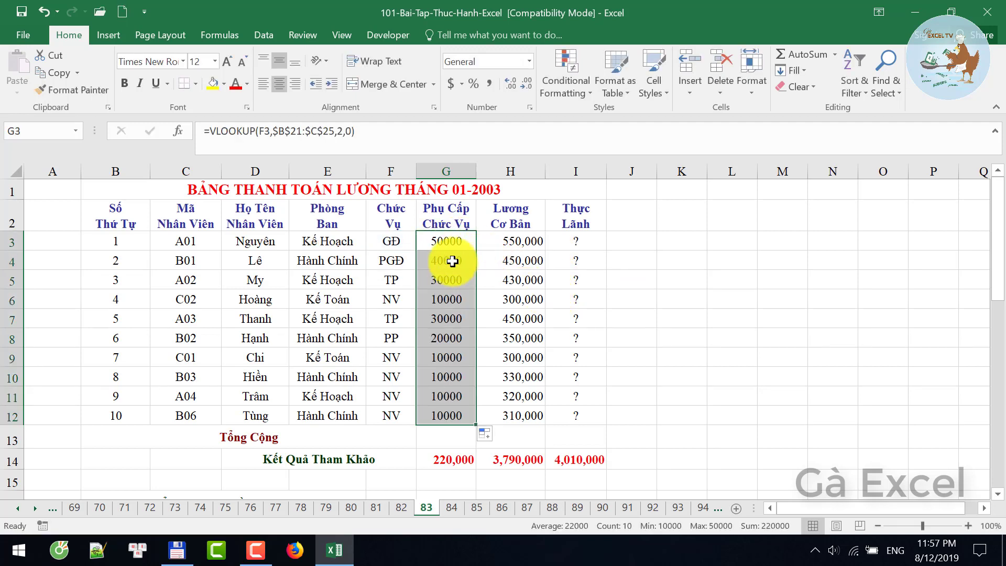
pyautogui.click(447, 280)
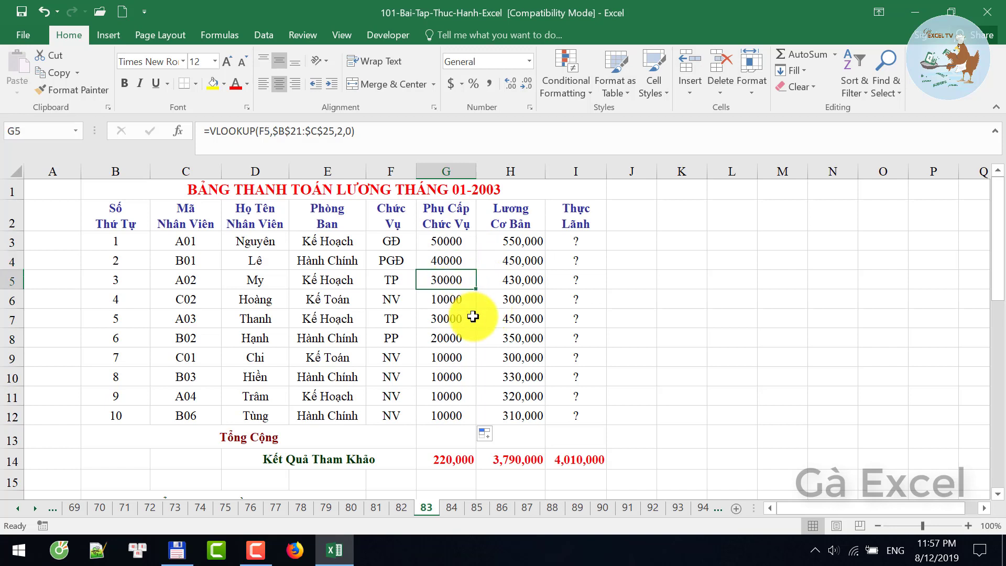
pyautogui.click(457, 300)
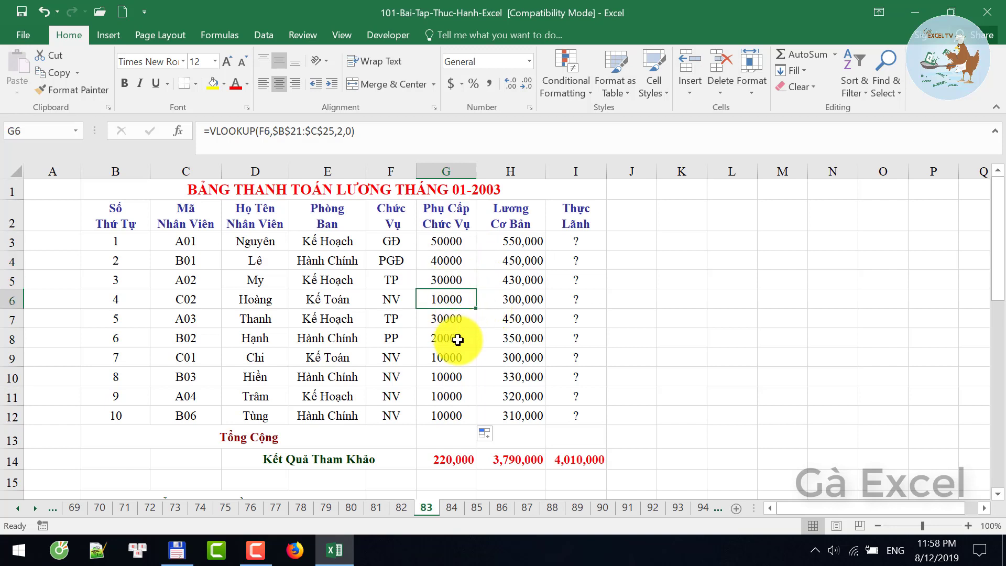
pyautogui.click(460, 339)
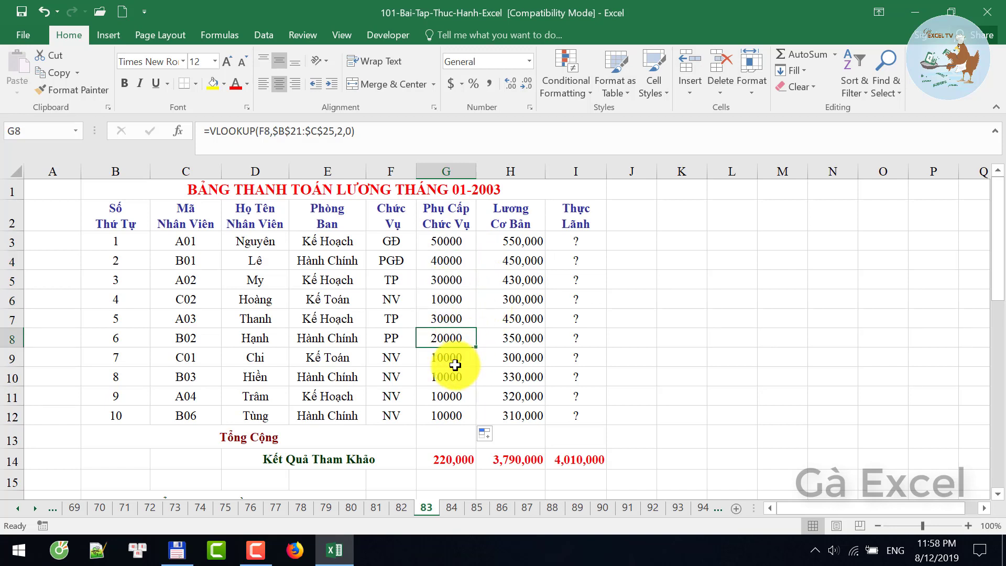
# - Scroll down to read requirement Câu 4, then return to the table
pyautogui.scroll(-1, 408, 372)
pyautogui.scroll(-1, 367, 401)
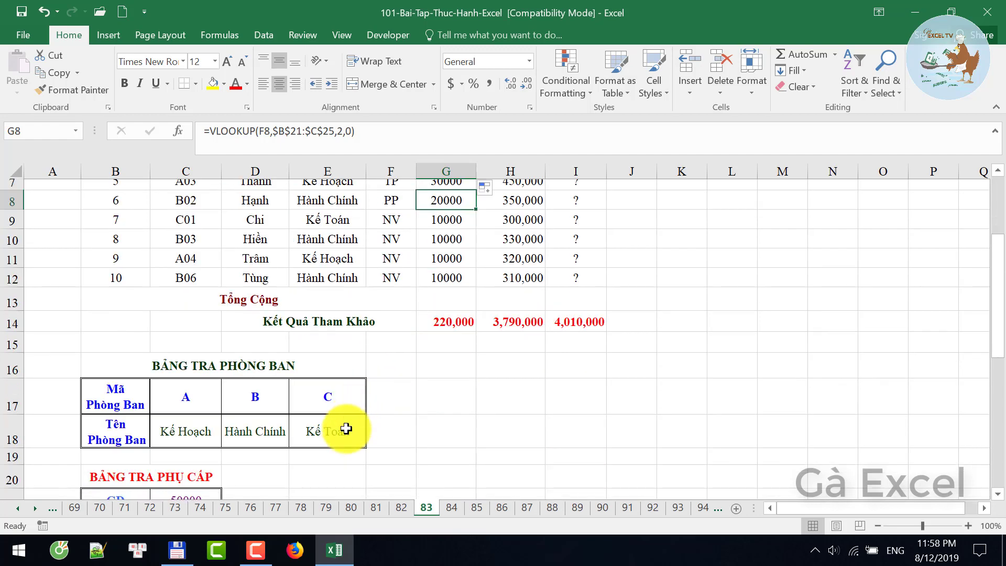
pyautogui.scroll(-2, 344, 428)
pyautogui.scroll(-3, 340, 429)
pyautogui.click(50, 421)
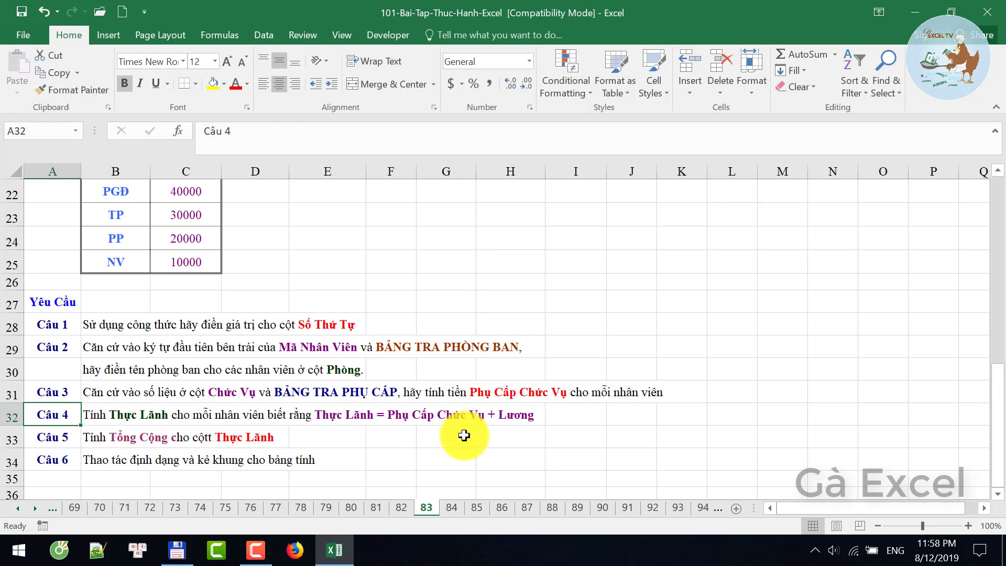
pyautogui.scroll(3, 466, 433)
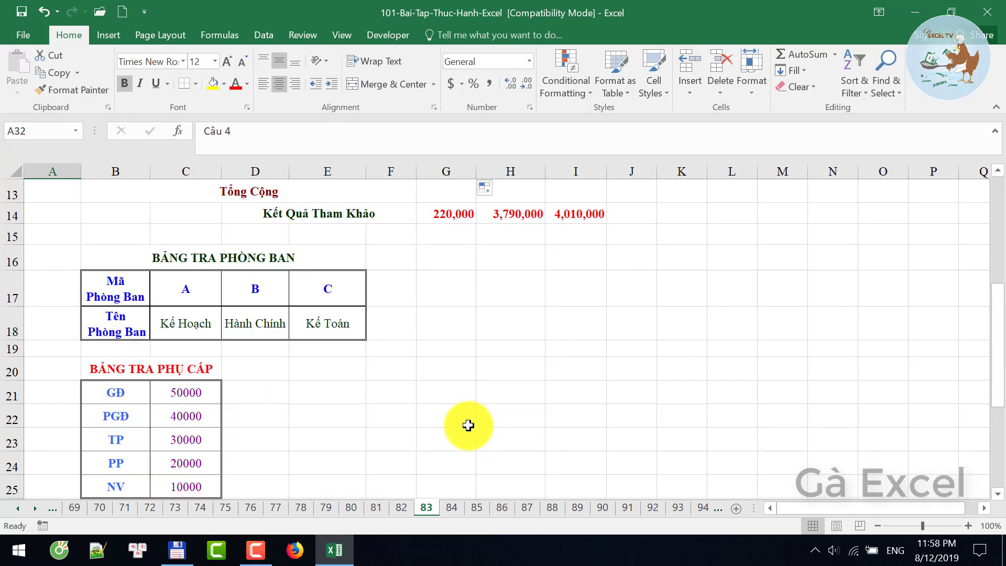
pyautogui.scroll(3, 468, 426)
pyautogui.scroll(1, 468, 425)
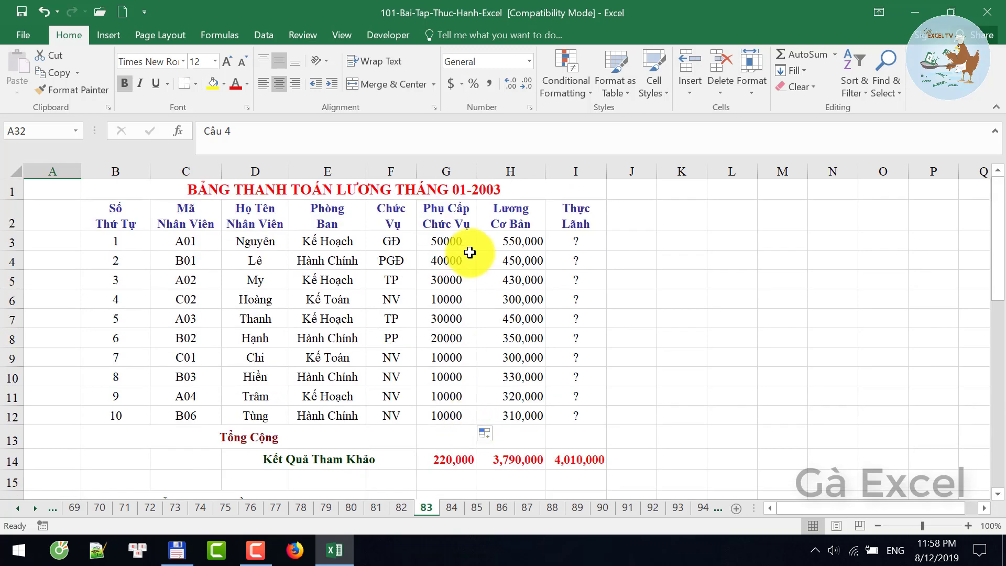
# - Enter =G3+H3 in I3, showing 600,000, and fill it down to I12
pyautogui.click(449, 241)
pyautogui.click(576, 242)
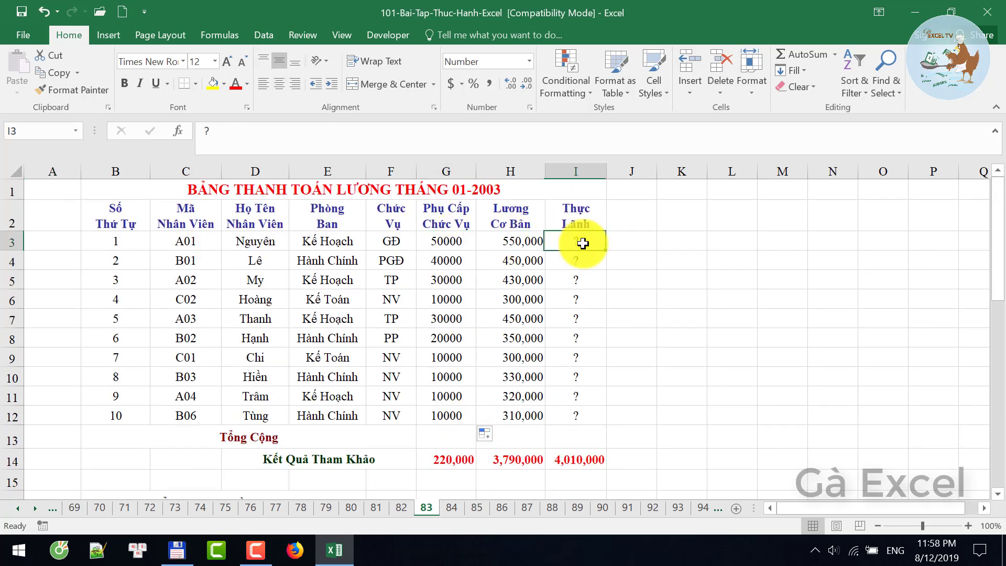
pyautogui.write('=')
pyautogui.press('Left')
pyautogui.press('Left')
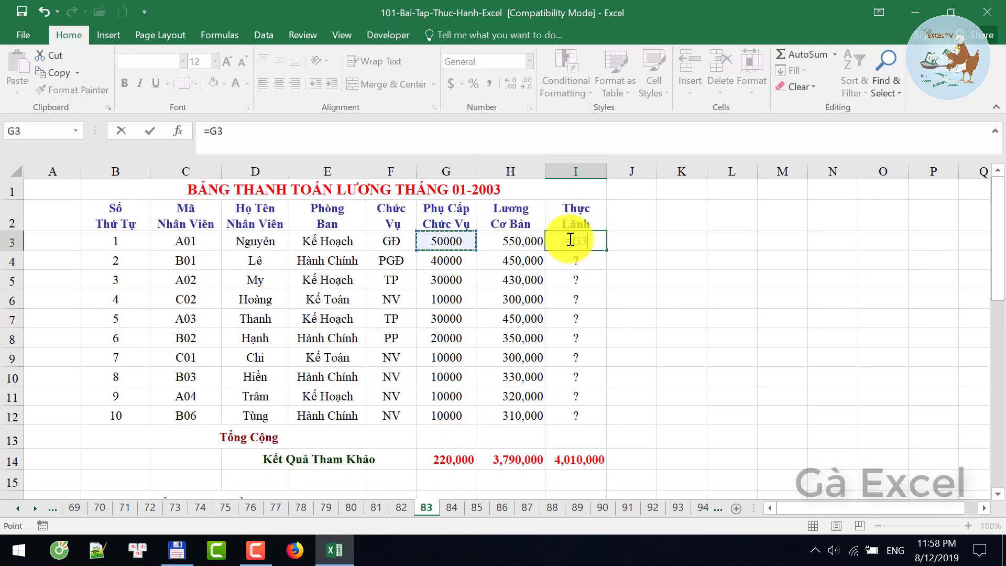
pyautogui.press('Left')
pyautogui.press('Return')
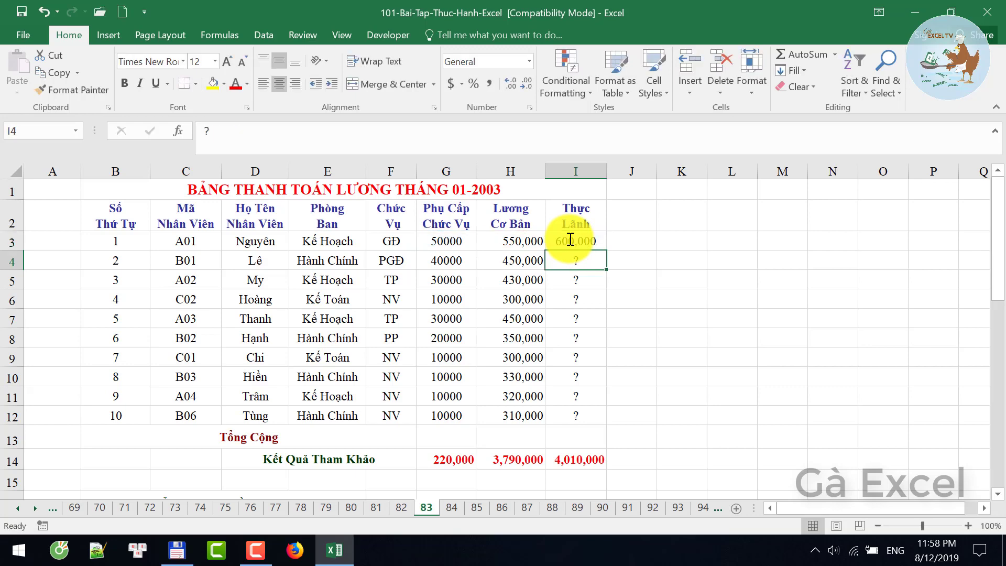
pyautogui.click(574, 241)
pyautogui.moveTo(609, 250); pyautogui.dragTo(609, 416)
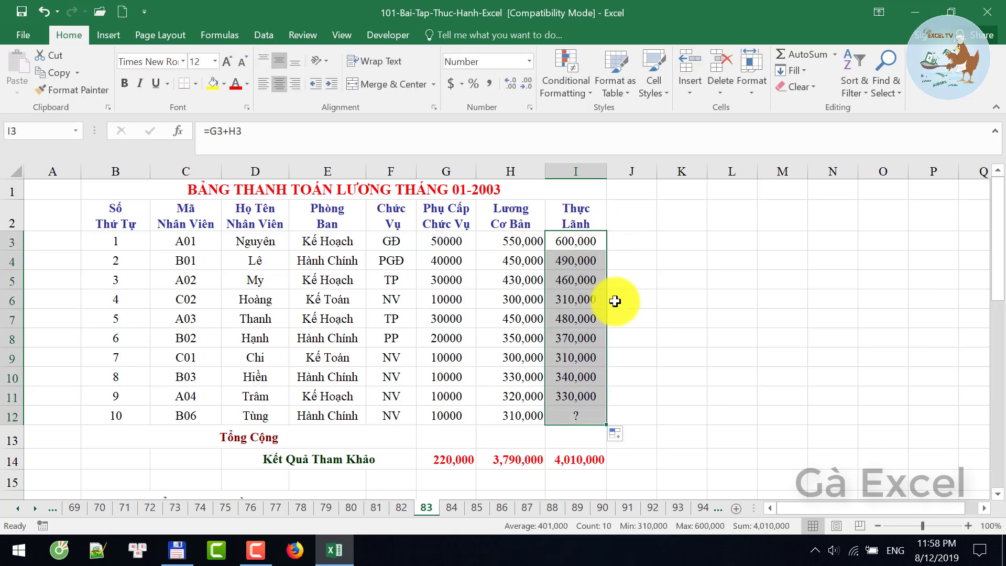
# - Scroll down to read requirement Câu 5 about the total, then scroll back
pyautogui.scroll(-1, 555, 385)
pyautogui.scroll(-3, 556, 385)
pyautogui.scroll(-4, 555, 385)
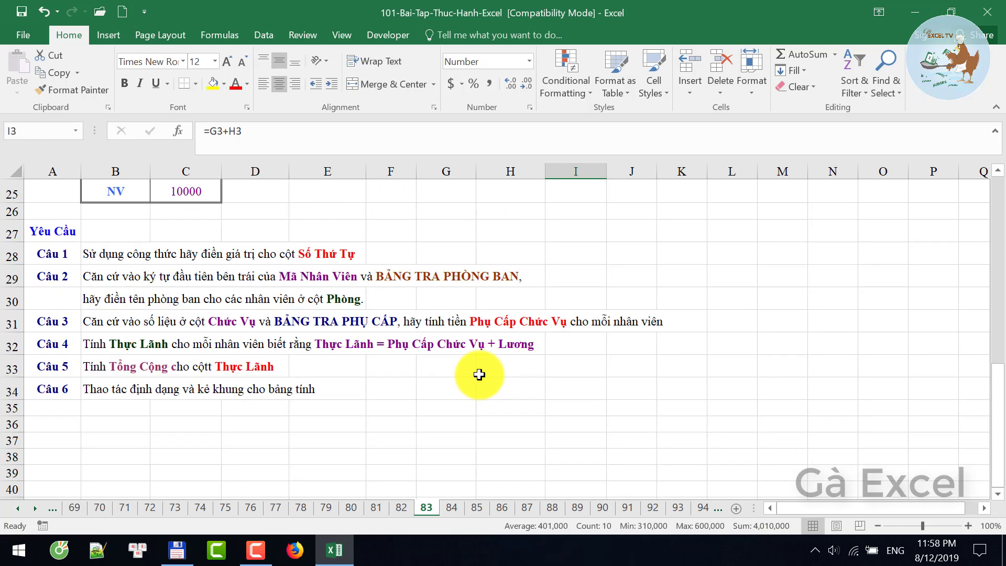
pyautogui.click(26, 377)
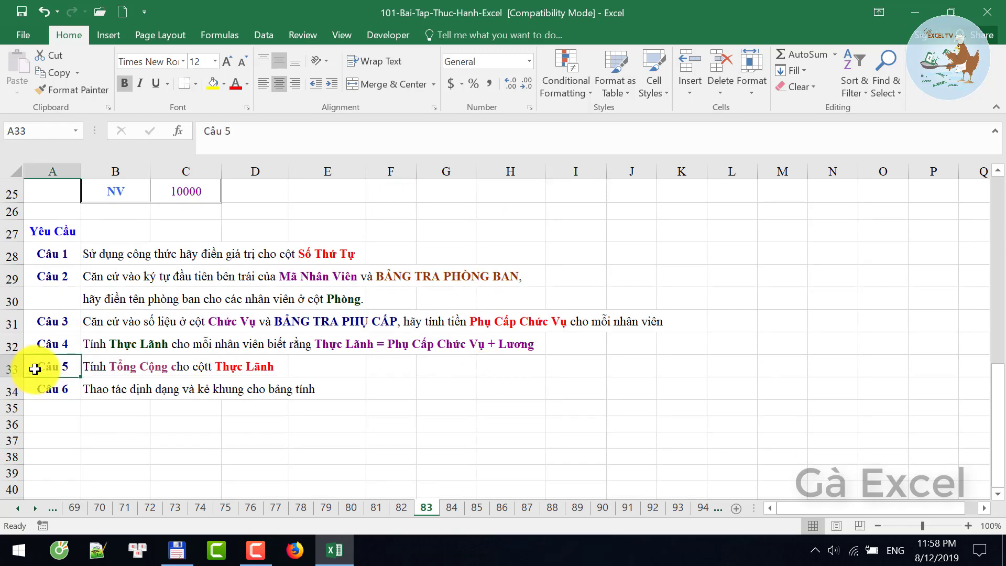
pyautogui.scroll(-1, 29, 372)
pyautogui.scroll(7, 190, 324)
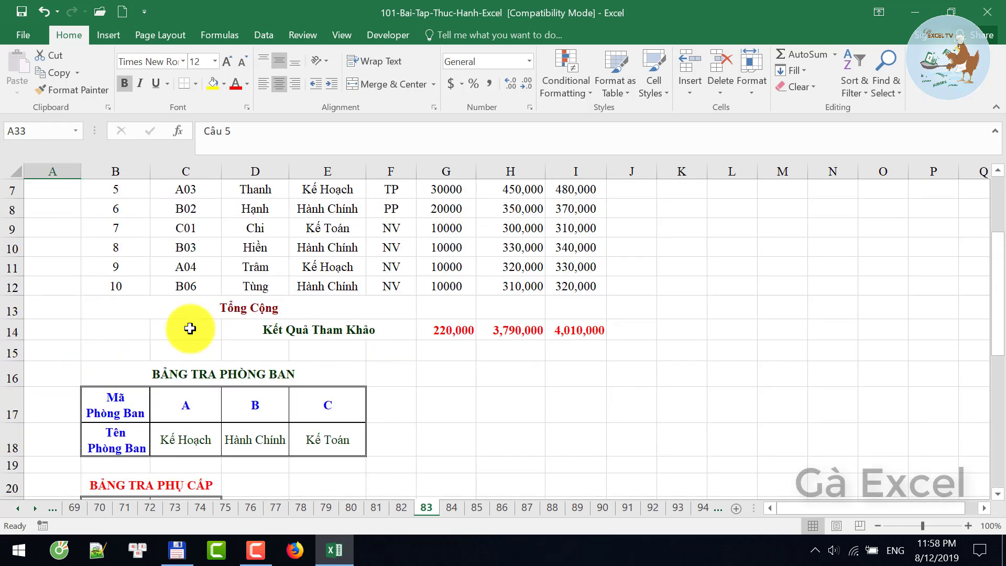
pyautogui.scroll(2, 190, 322)
# - Try =SUM(G3:G12) in G13, copy it across to I13, then clear G13:I13
pyautogui.click(443, 434)
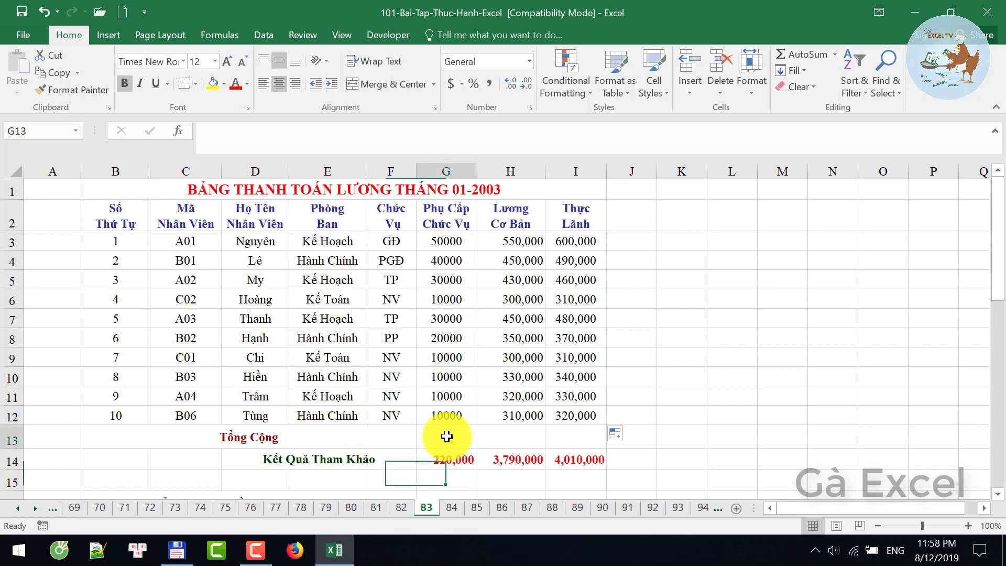
pyautogui.write('=s')
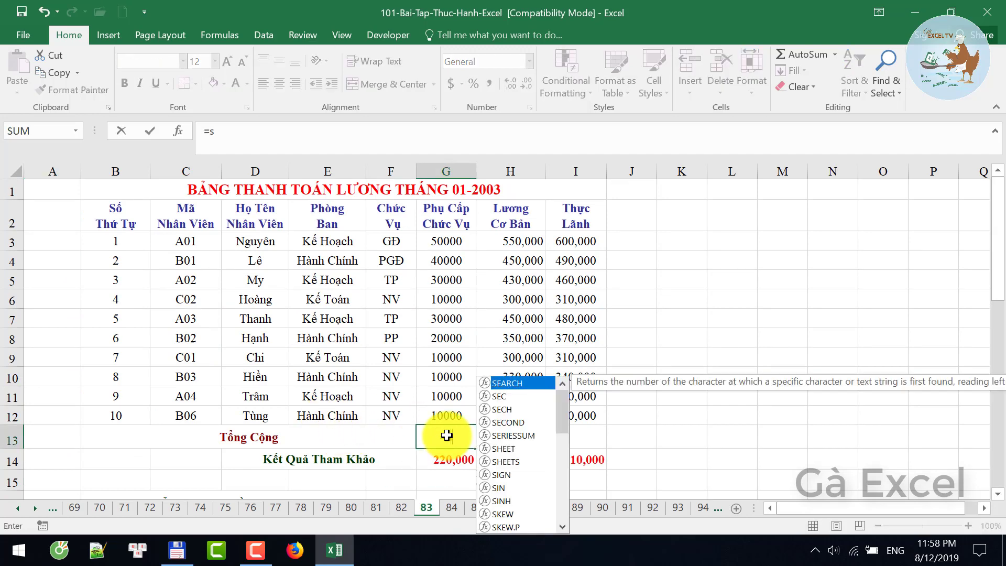
pyautogui.write('um')
pyautogui.press('Tab')
pyautogui.moveTo(443, 417); pyautogui.dragTo(447, 241)
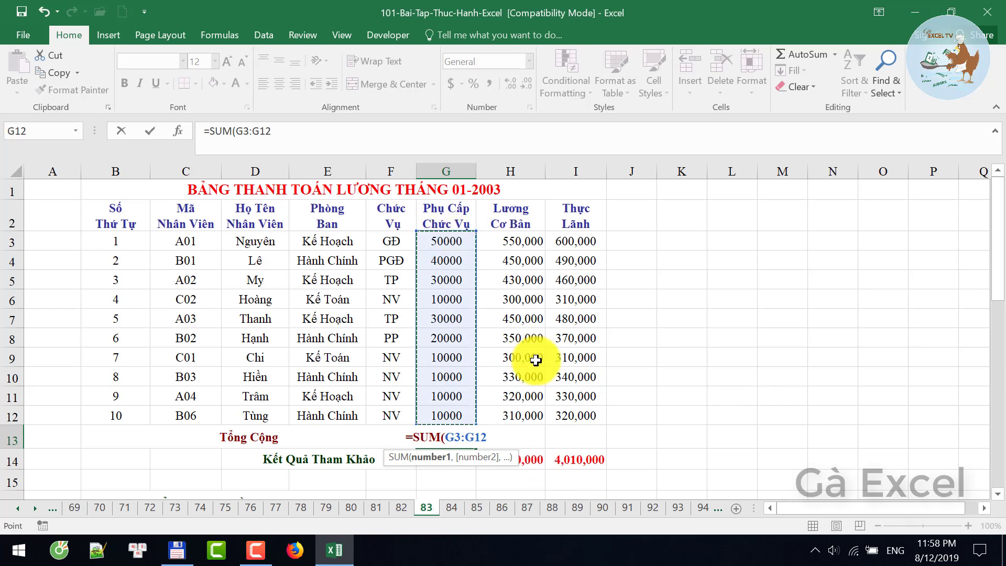
pyautogui.press('Return')
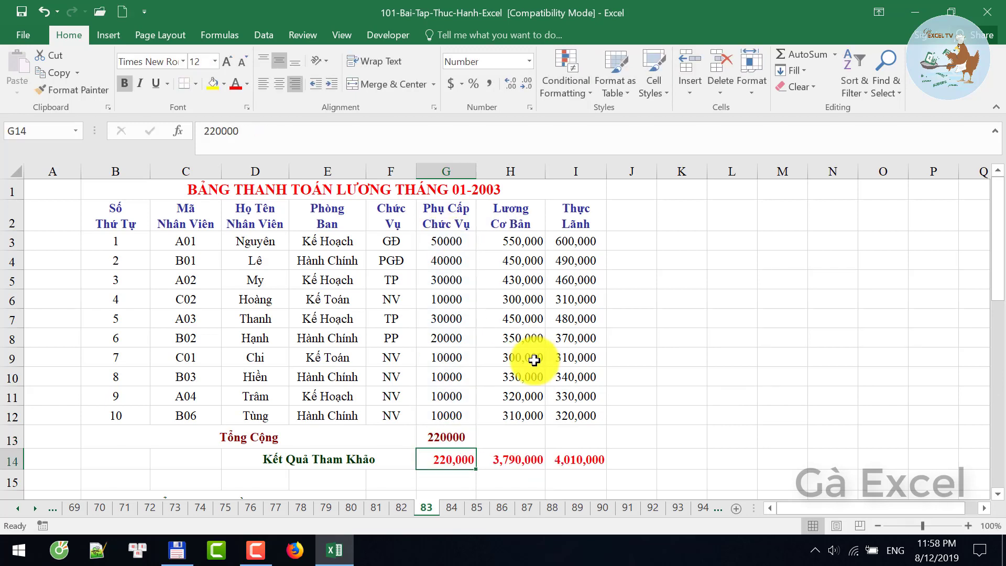
pyautogui.press('Up')
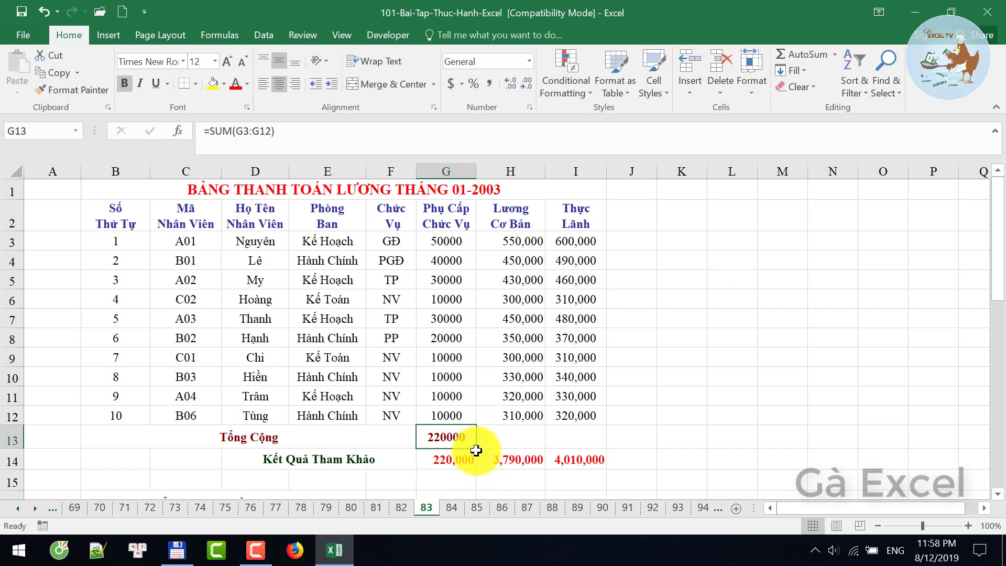
pyautogui.moveTo(475, 448); pyautogui.dragTo(597, 441)
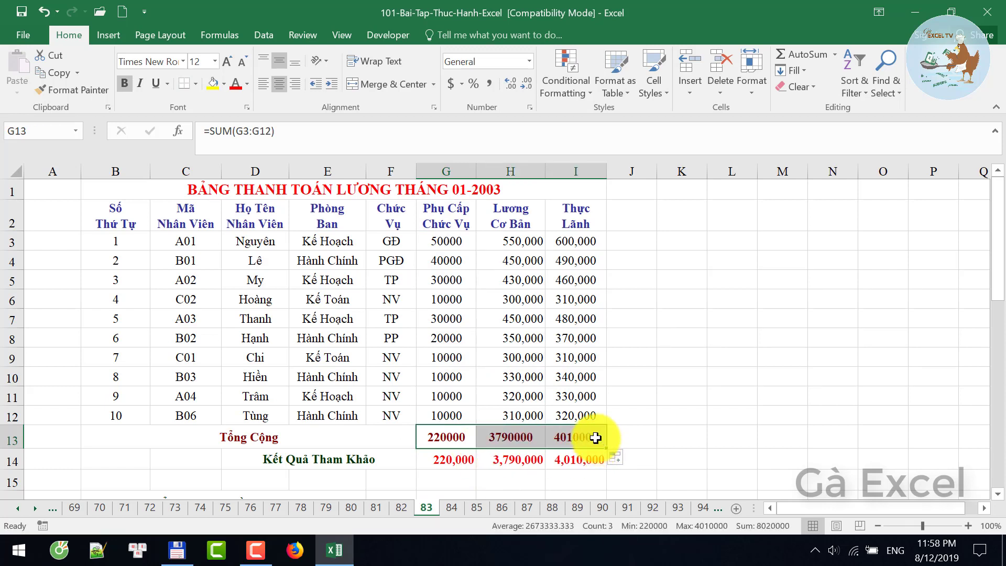
pyautogui.press('Delete')
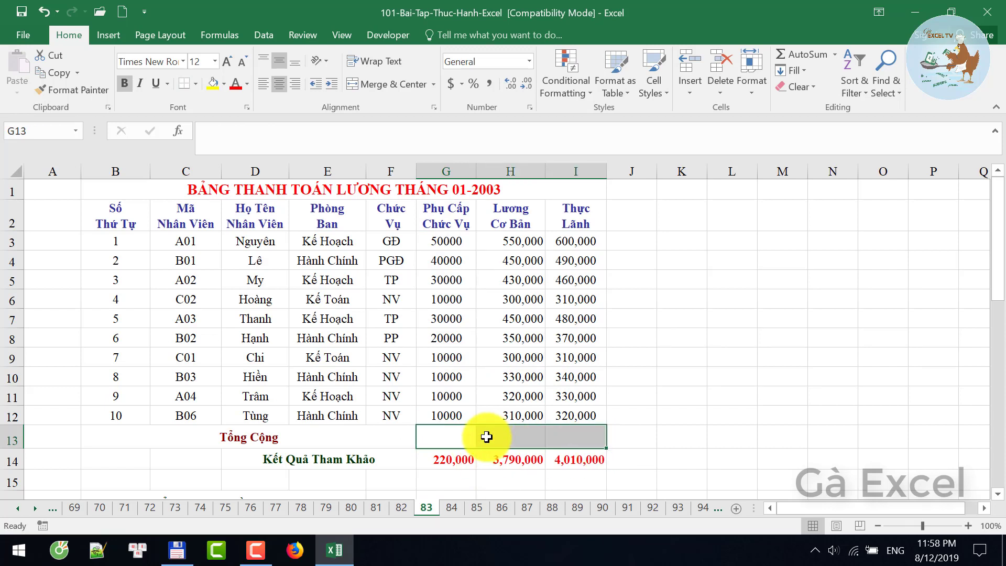
# - AutoSum I13 to 4,010,000 and copy it left into H13 and G13
pyautogui.click(560, 436)
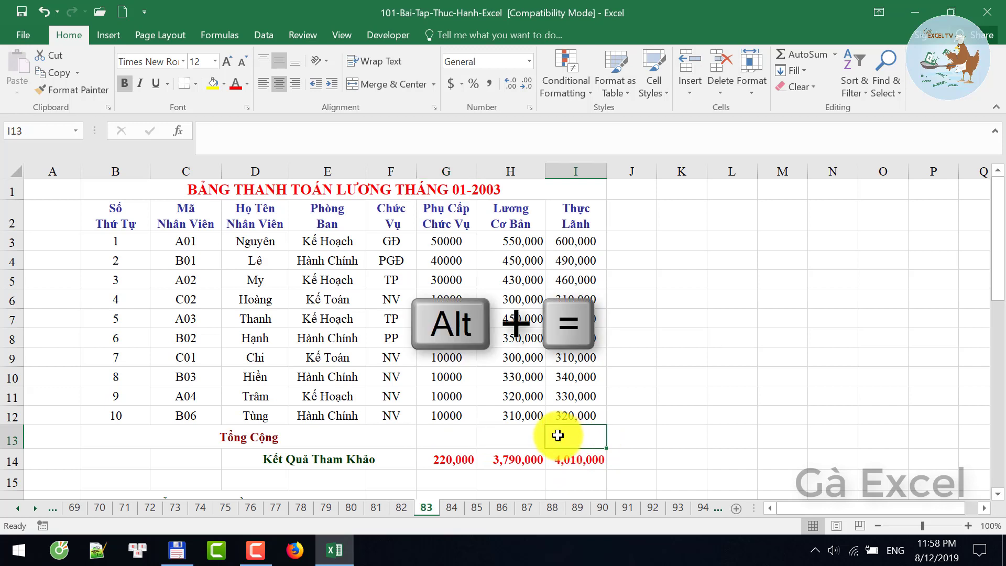
pyautogui.hotkey('alt', '=')
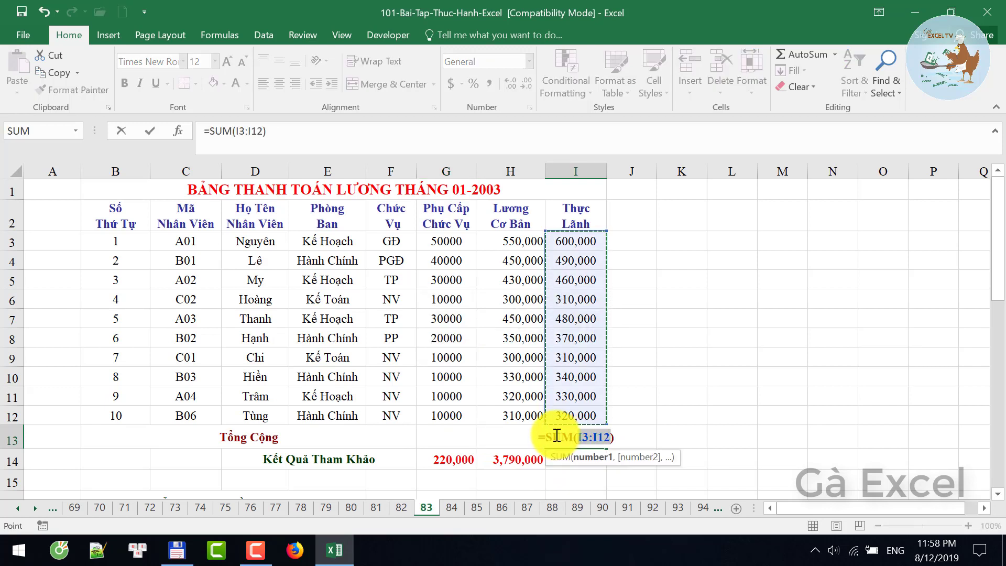
pyautogui.press('Return')
pyautogui.click(558, 436)
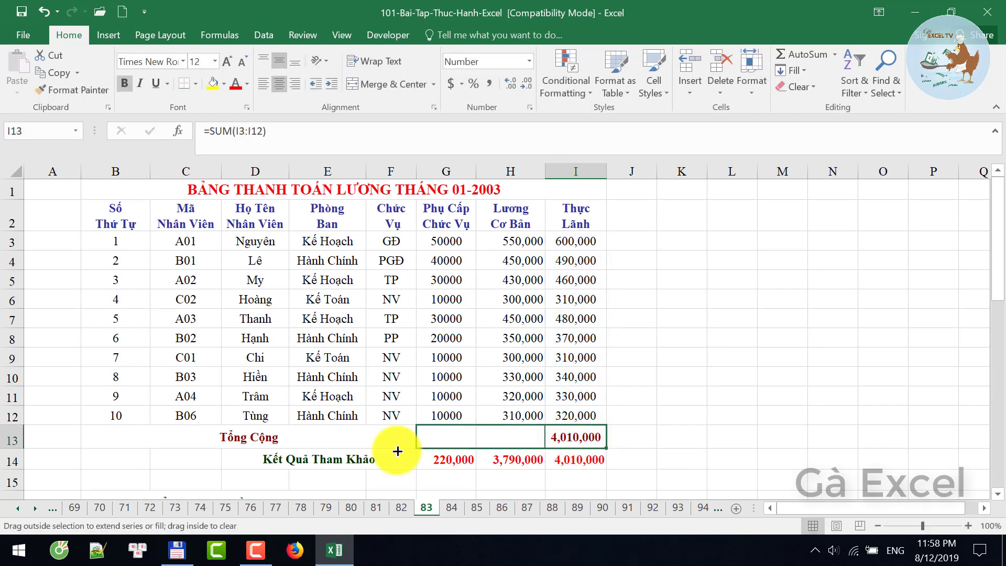
pyautogui.moveTo(606, 448); pyautogui.dragTo(395, 447)
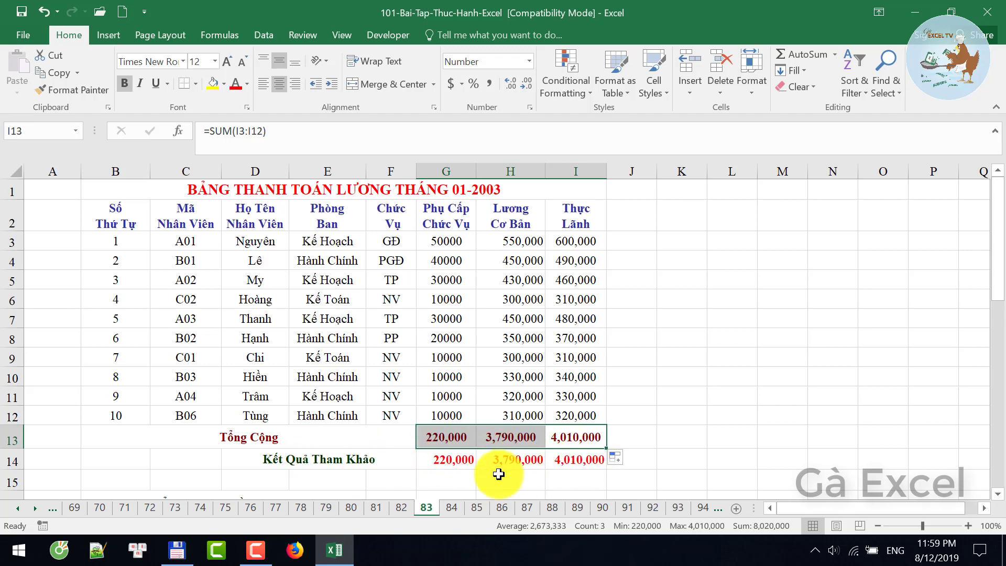
pyautogui.scroll(-1, 495, 480)
pyautogui.scroll(-4, 495, 480)
pyautogui.scroll(-3, 495, 481)
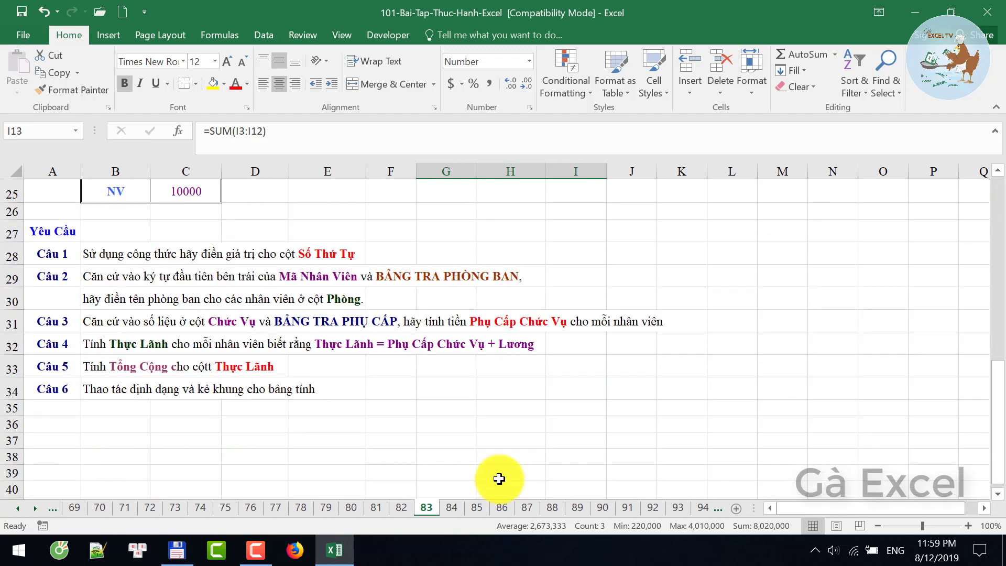
pyautogui.click(64, 390)
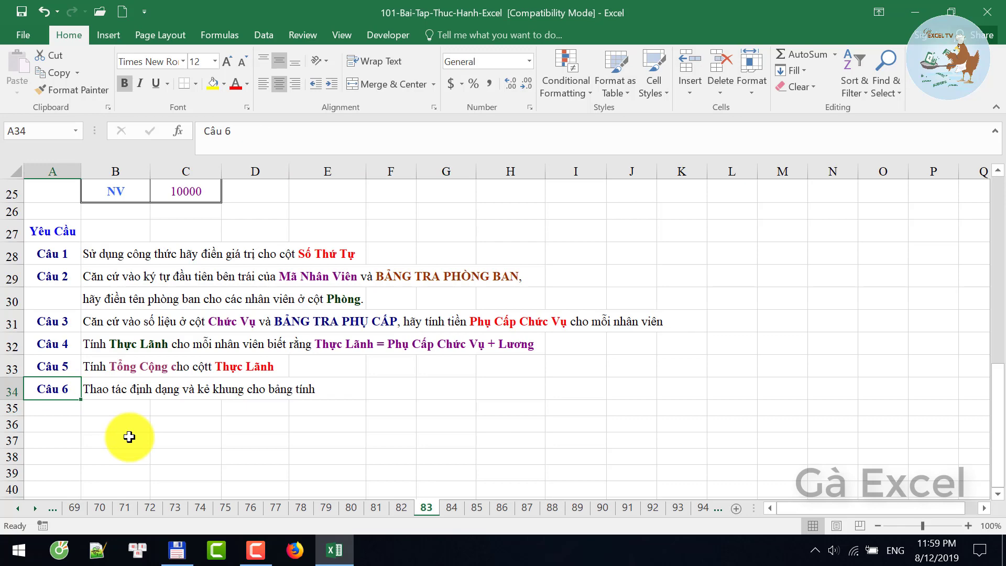
pyautogui.scroll(1, 130, 436)
pyautogui.scroll(5, 128, 438)
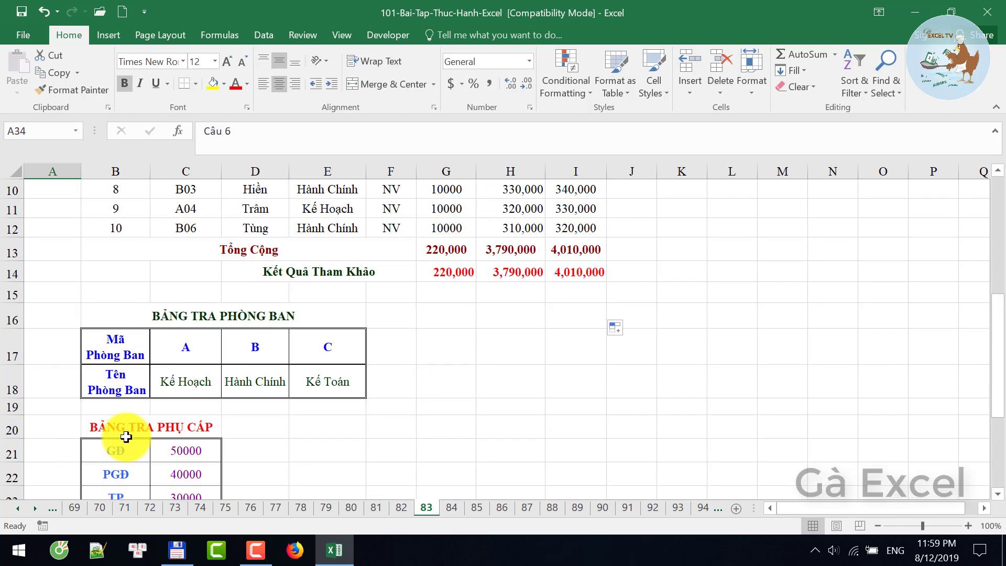
pyautogui.scroll(1, 128, 437)
pyautogui.scroll(2, 116, 436)
pyautogui.scroll(-1, 95, 293)
pyautogui.scroll(1, 85, 247)
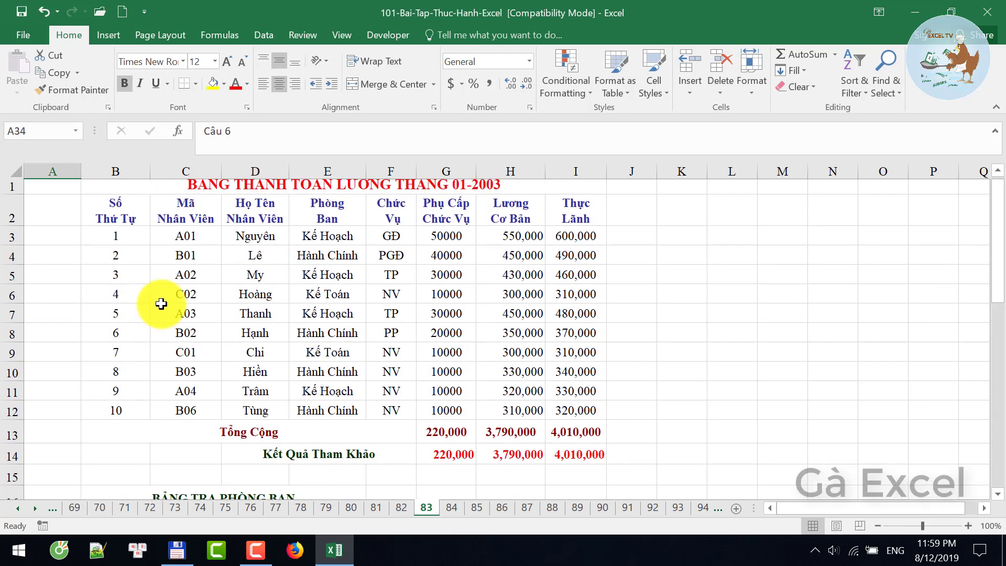
# - Apply All Borders to the salary table B2:I12
pyautogui.moveTo(112, 209); pyautogui.dragTo(561, 414)
pyautogui.click(196, 84)
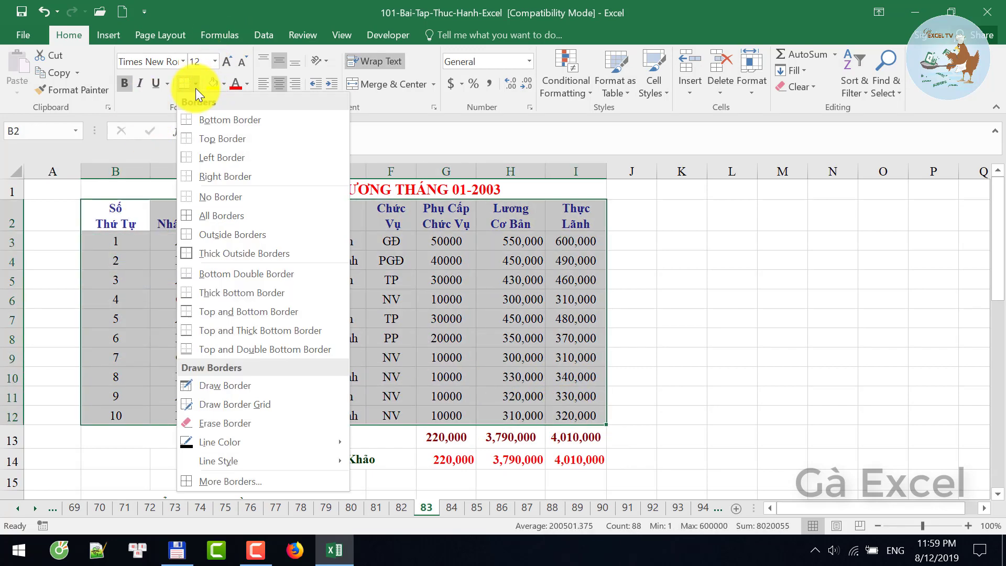
pyautogui.click(235, 219)
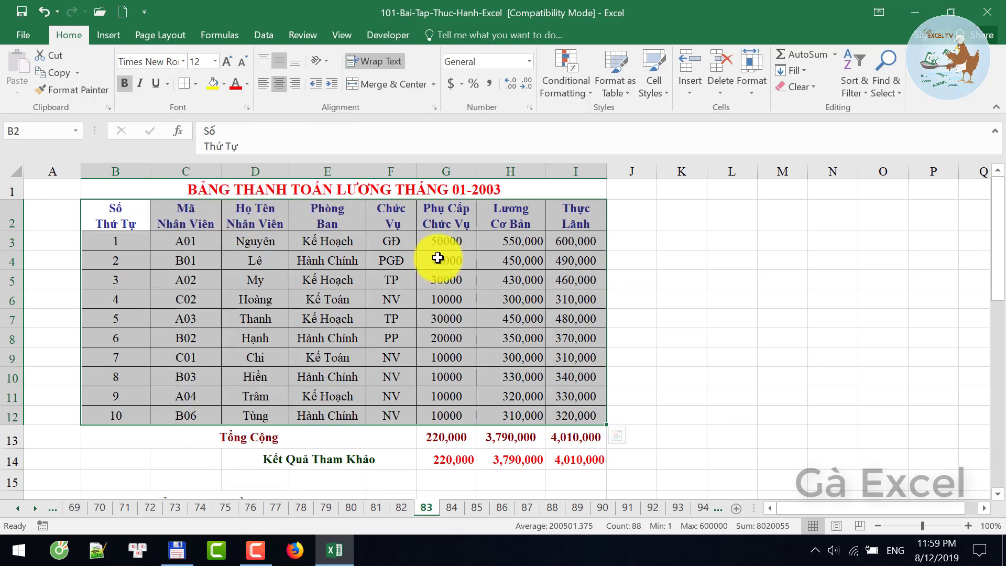
# - Fill the header row B2:I2 yellow
pyautogui.moveTo(102, 220)
pyautogui.mouseDown()
pyautogui.moveTo(614, 217)
pyautogui.moveTo(576, 215)
pyautogui.mouseUp()
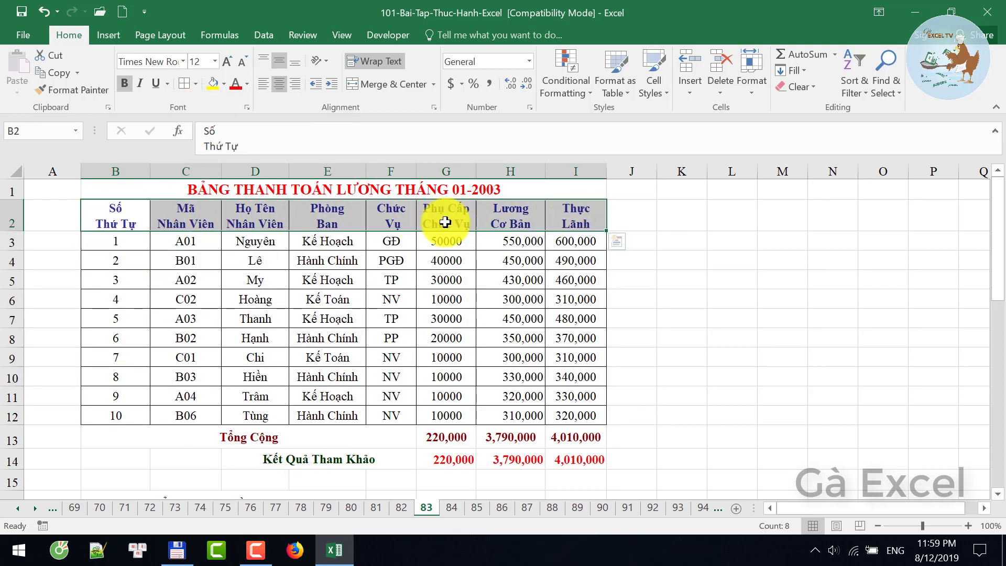
pyautogui.click(209, 84)
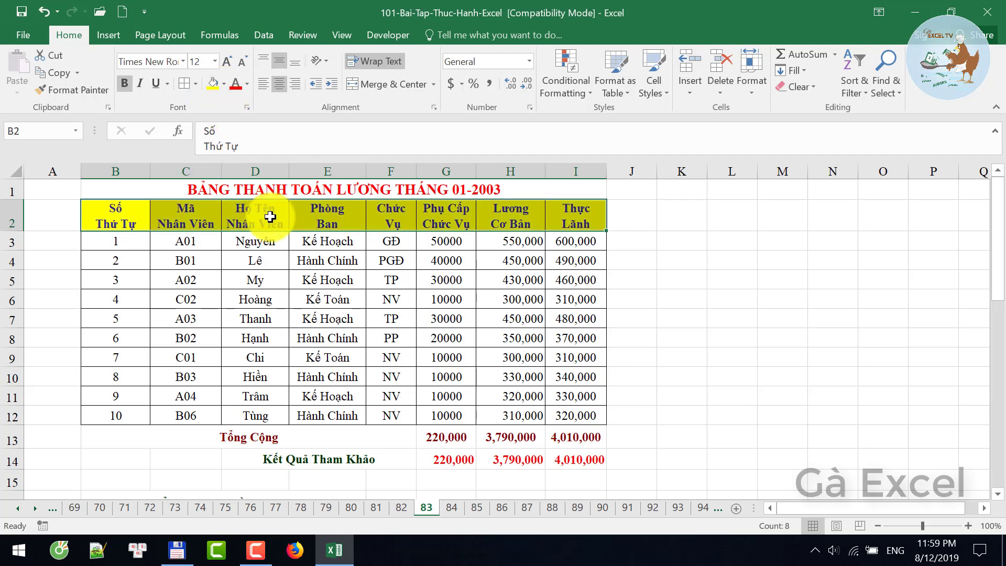
pyautogui.click(300, 242)
pyautogui.click(278, 336)
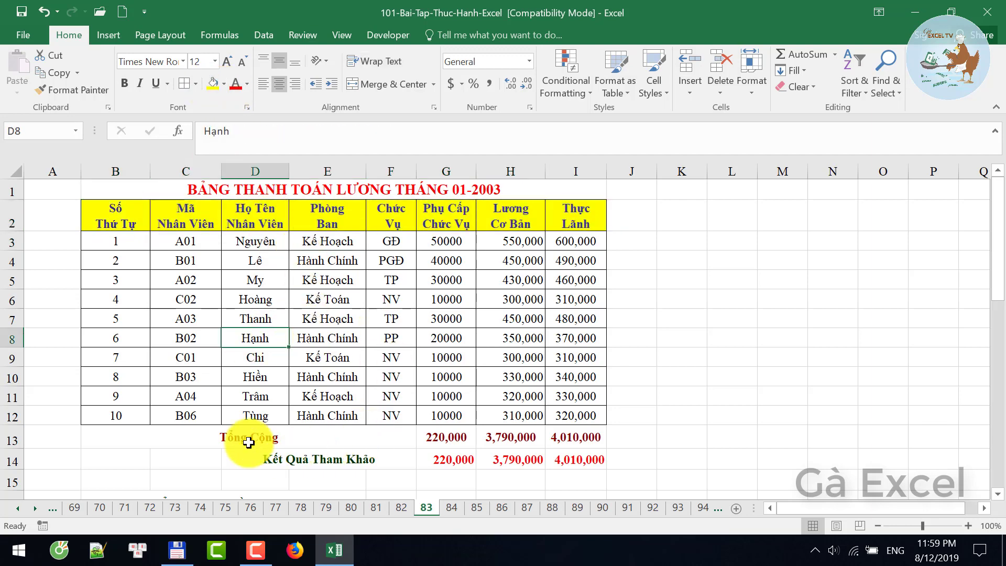
# - Border the Tổng Cộng row and put a Thick Outside Border around B2:I13
pyautogui.moveTo(110, 437)
pyautogui.mouseDown()
pyautogui.moveTo(605, 449)
pyautogui.moveTo(602, 437)
pyautogui.mouseUp()
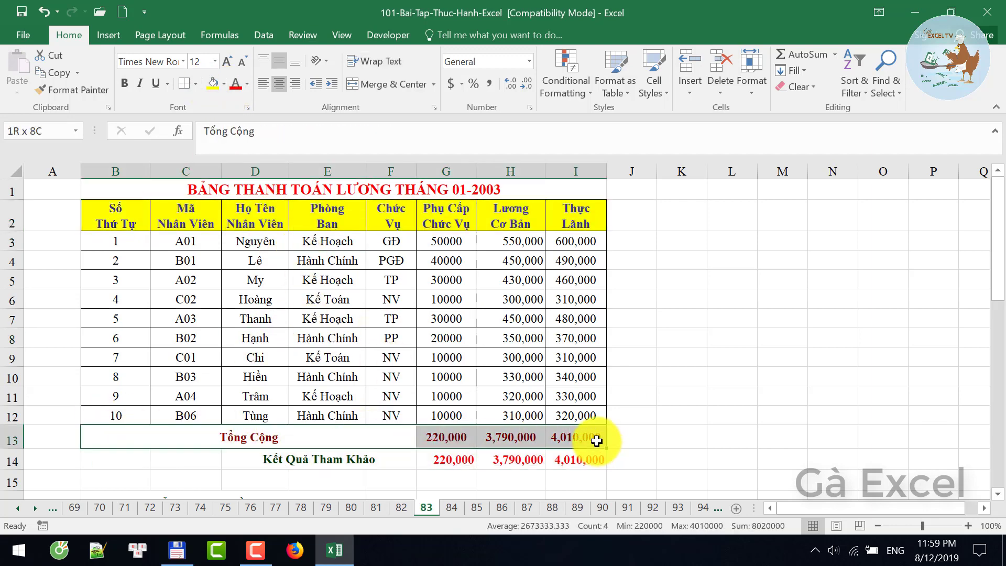
pyautogui.click(302, 312)
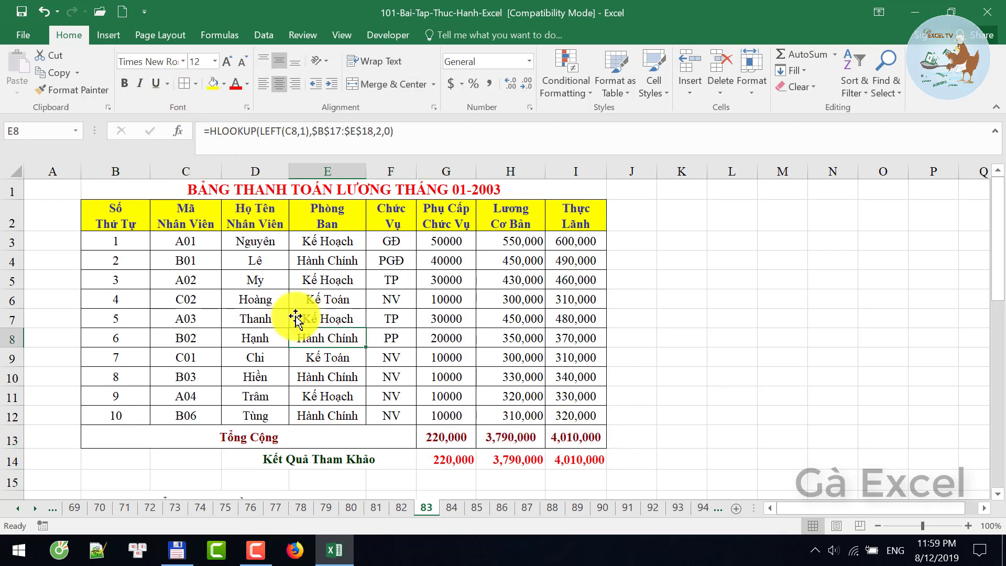
pyautogui.moveTo(120, 219); pyautogui.dragTo(560, 437)
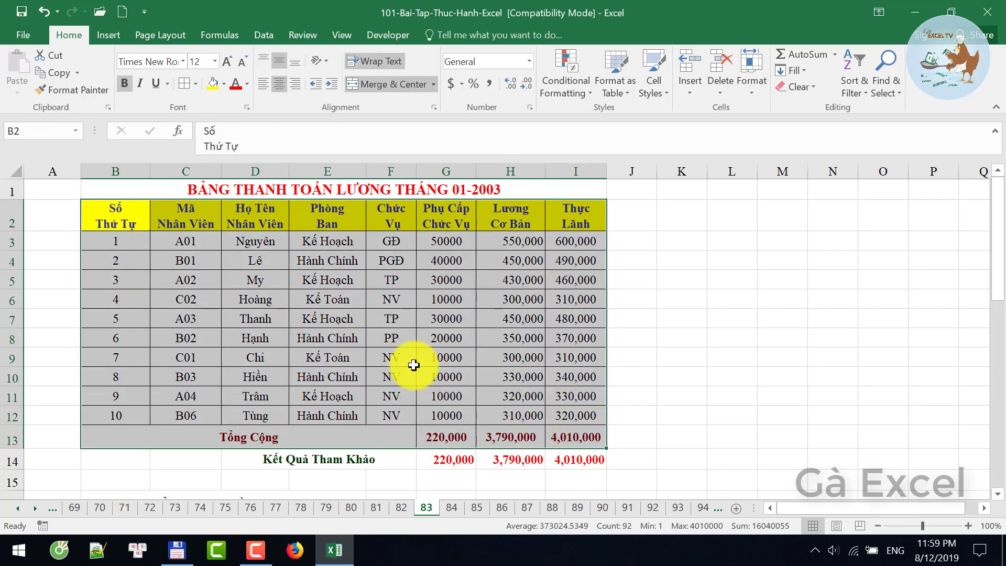
pyautogui.click(195, 85)
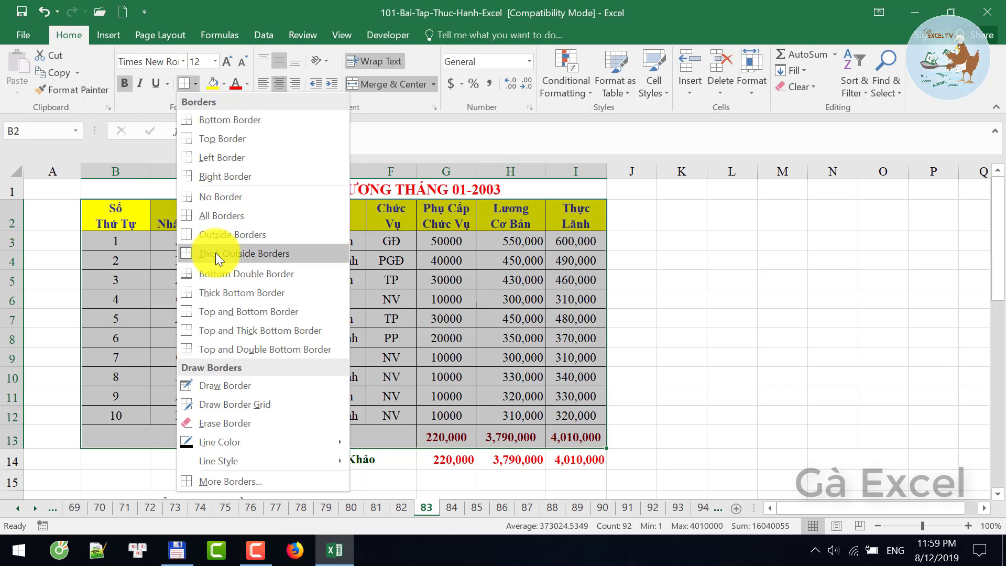
pyautogui.click(215, 252)
pyautogui.click(427, 321)
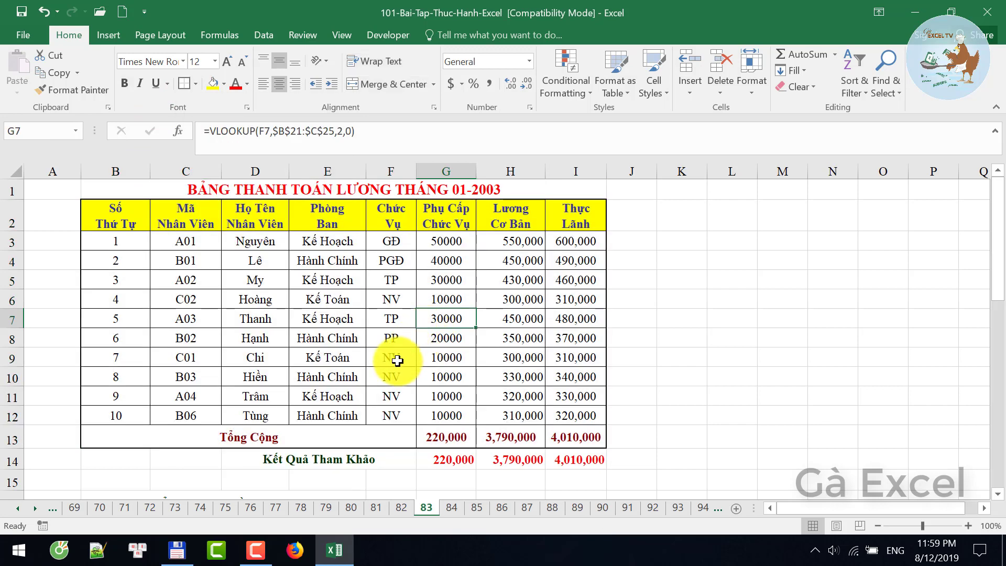
pyautogui.click(394, 338)
pyautogui.scroll(-4, 392, 340)
pyautogui.scroll(-2, 392, 350)
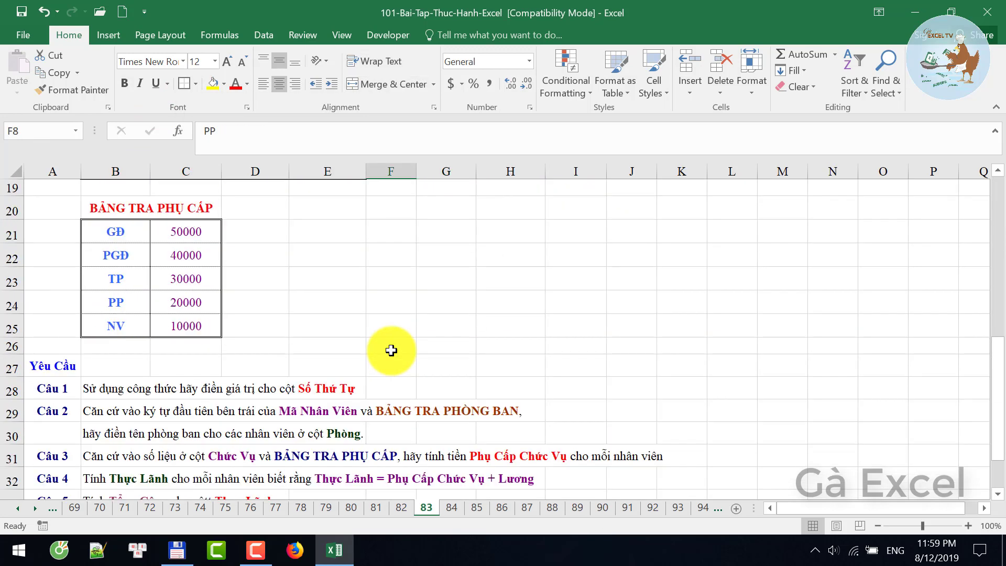
pyautogui.scroll(2, 390, 356)
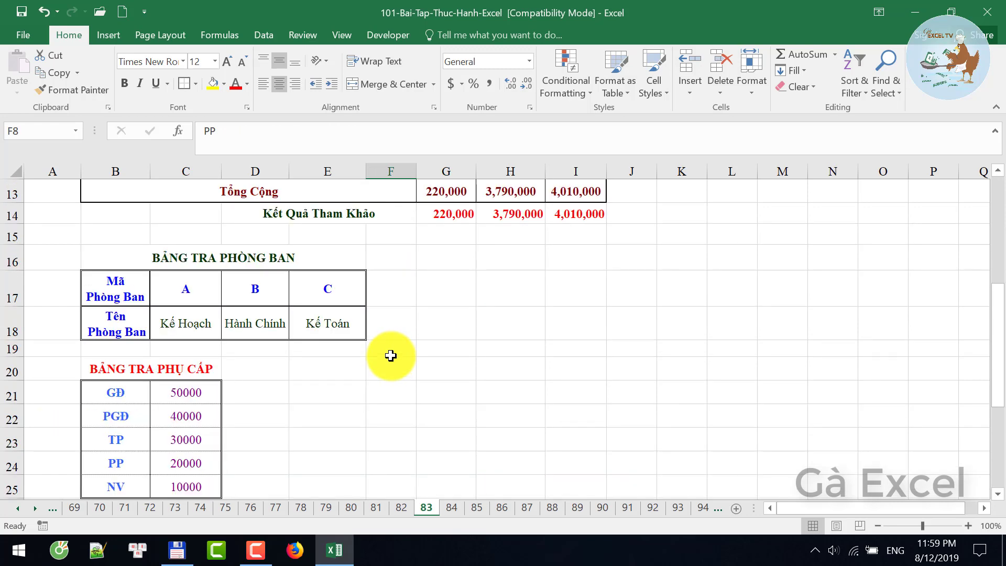
pyautogui.scroll(4, 390, 356)
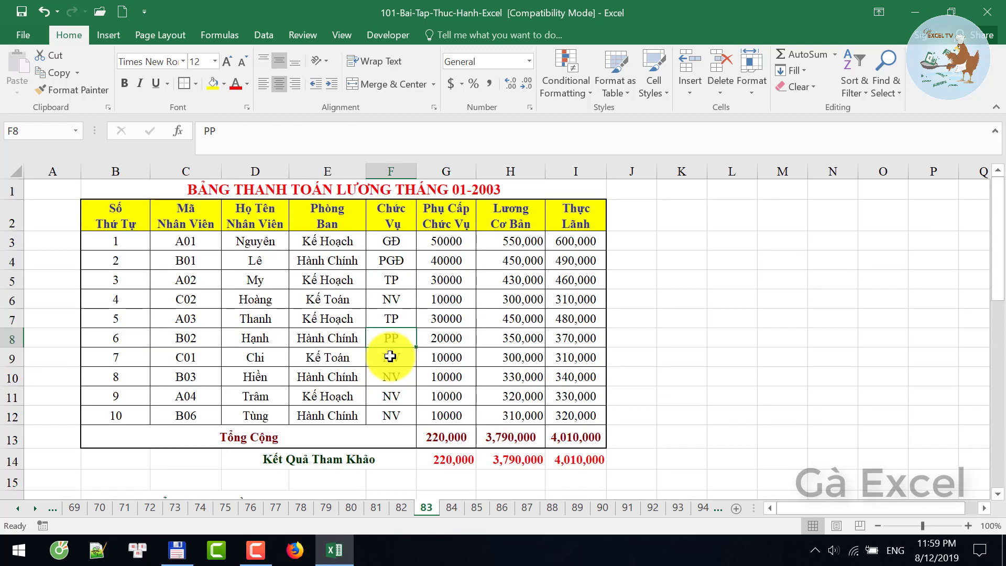
pyautogui.click(309, 338)
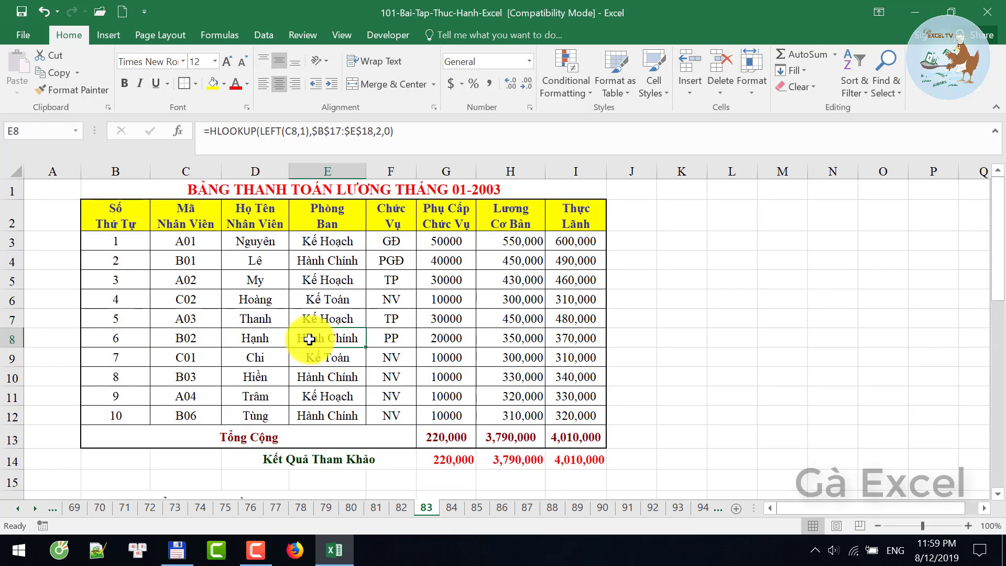